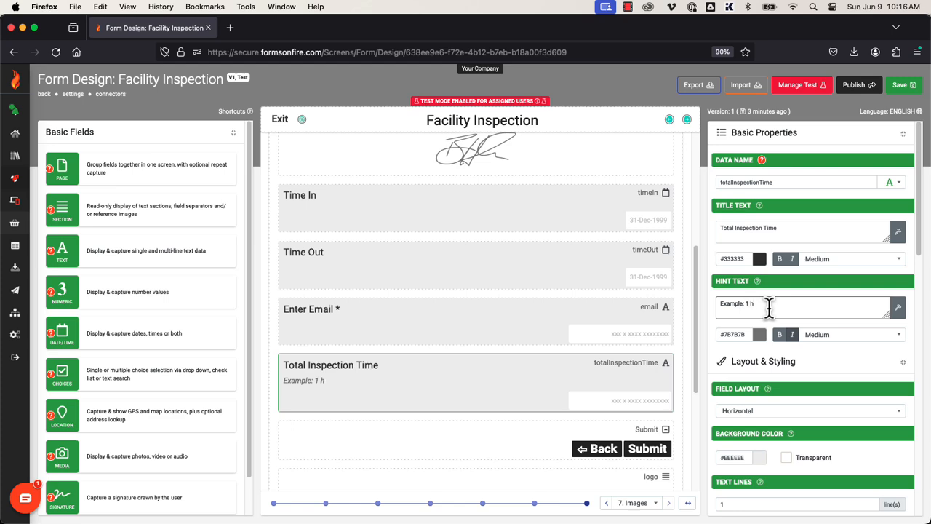
- Complete the Total Inspection Time field's hint as "Example: 1 hour 30 minutes" and duplicate the field
type("our 30 minutes")
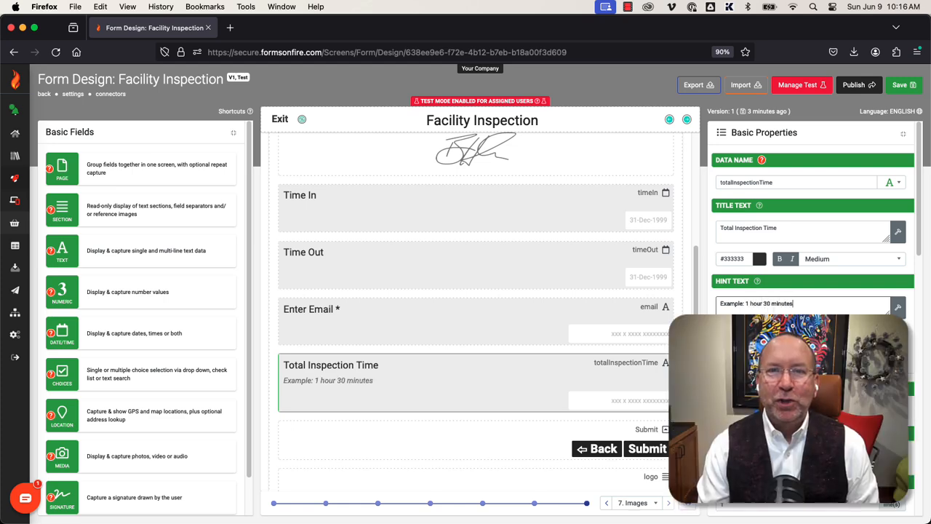
left_click(643, 363)
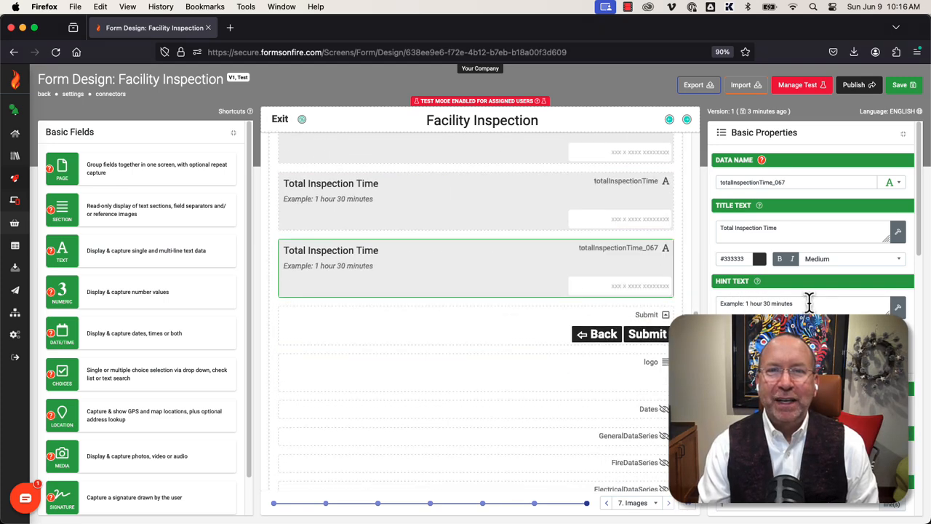
- Set the duplicated Total Inspection Time field's hint text to "Example: 1:50"
key("BackSpace")
key("BackSpace")
key("BackSpace")
key("BackSpace")
key("BackSpace")
key("BackSpace")
key("BackSpace")
key("BackSpace")
key("BackSpace")
key("BackSpace")
key("BackSpace")
key("BackSpace")
key("BackSpace")
key("BackSpace")
key("BackSpace")
key("BackSpace")
type(":50")
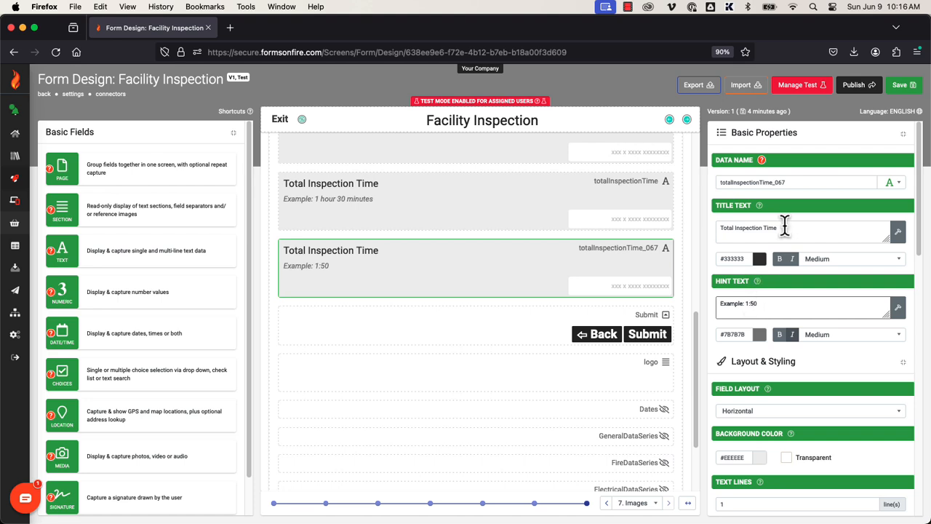
- Rename the duplicated field's data name to totalInspectionTime2
left_click(797, 186)
key("BackSpace")
key("BackSpace")
key("BackSpace")
key("BackSpace")
type("2")
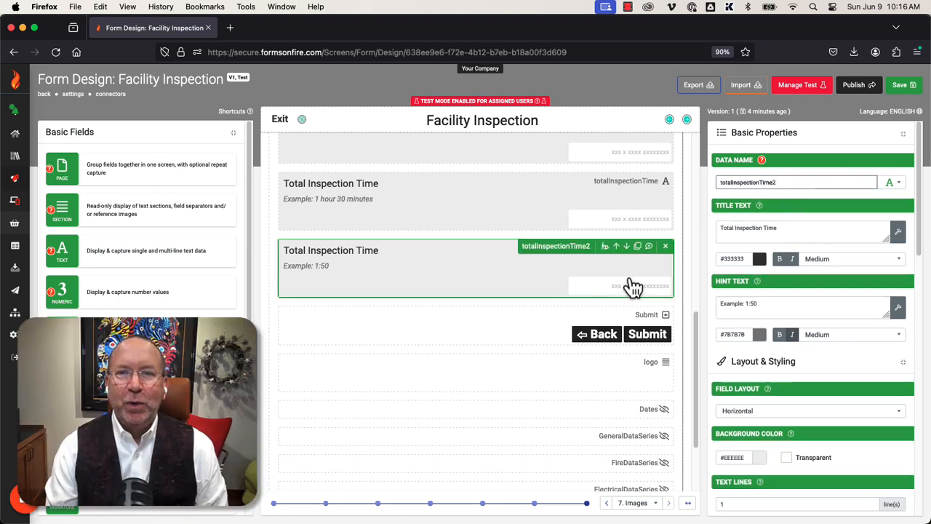
- Copy the data name of the Inspector Signature field
scroll(633, 288, "up", 5)
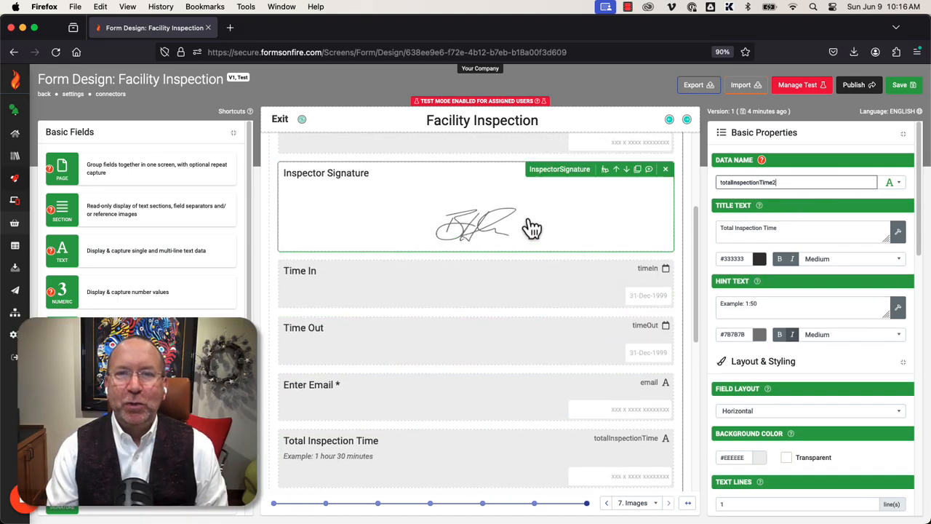
left_click(564, 234)
double_click(767, 182)
key("super+c")
- Set the visibility formula of both Total Inspection Time fields to NOTBLANK({{InspectorSignature}})
scroll(537, 373, "down", 3)
left_click(546, 352)
scroll(809, 378, "down", 5)
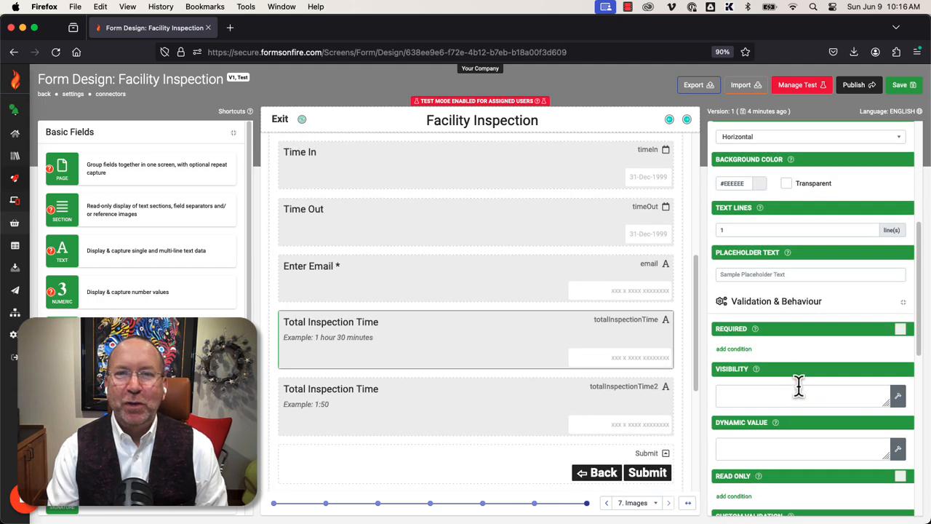
left_click(792, 391)
left_click(897, 395)
type("NOTBL")
key("Tab")
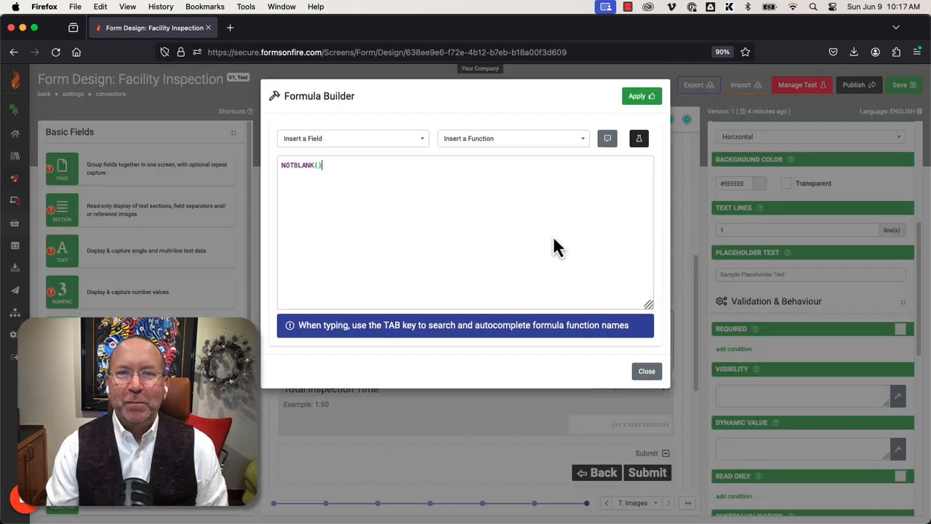
type("{{")
key("super+v")
triple_click(384, 163)
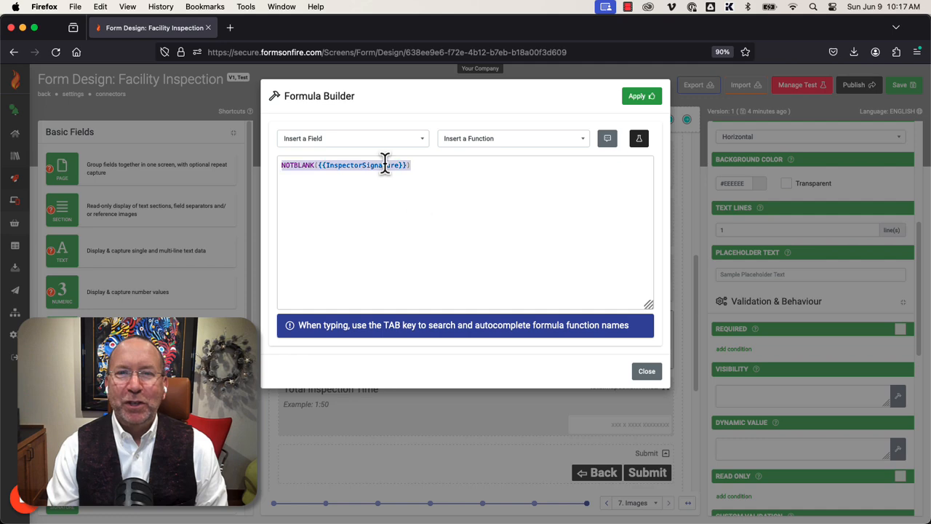
left_click(638, 97)
left_click(551, 409)
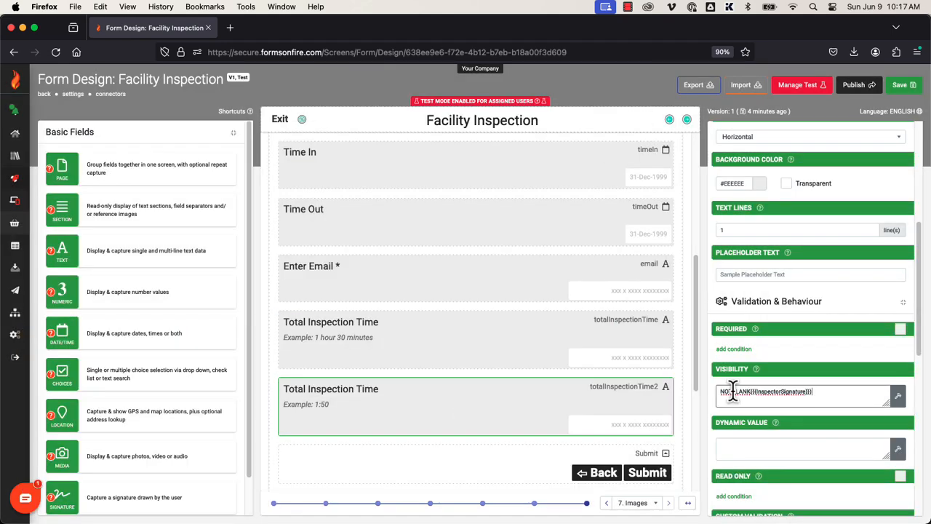
- Start a dynamic value formula for totalInspectionTime with CONCAT joining the texts ' Hour(s)' and ' Minute(s)'
left_click(499, 354)
scroll(827, 391, "down", 2)
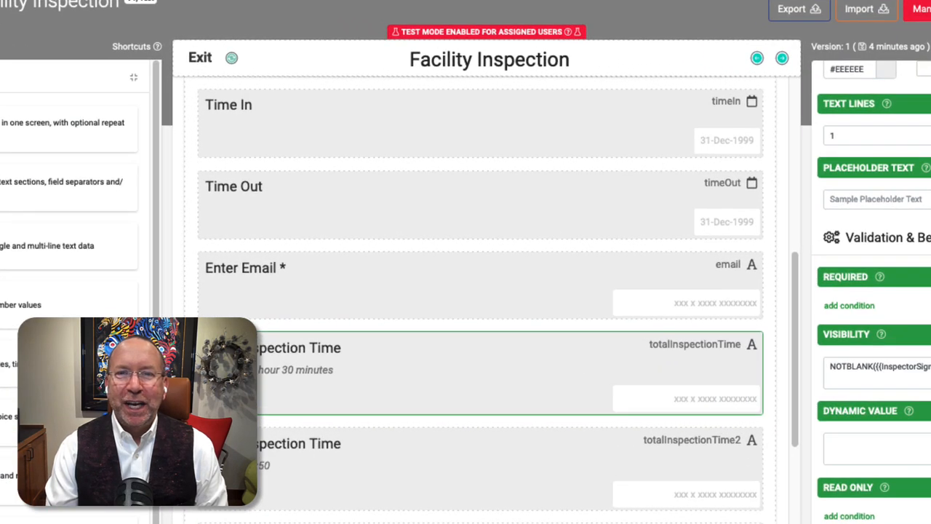
left_click(928, 409)
type("CONCAT(")
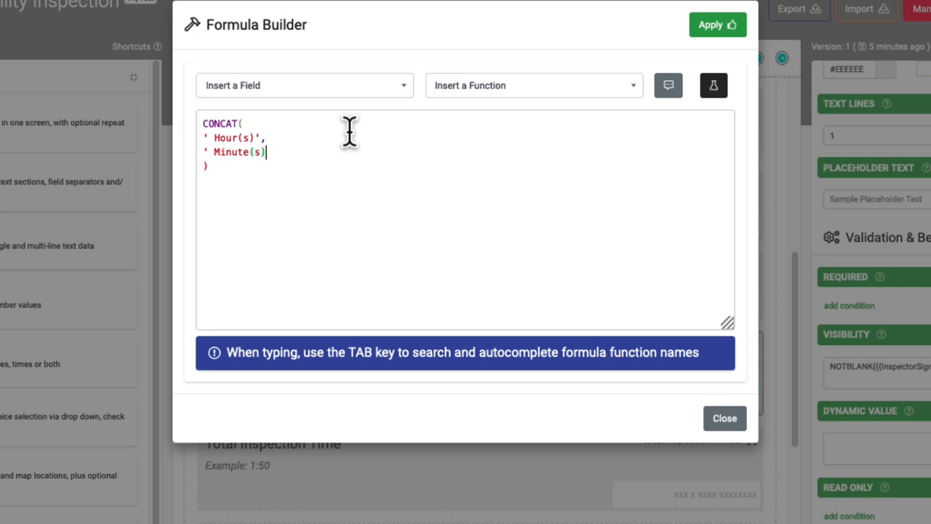
type("'")
- Insert the DATEDIFF function before the ' Hour(s)' text in the CONCAT formula
left_click(206, 137)
type("dat")
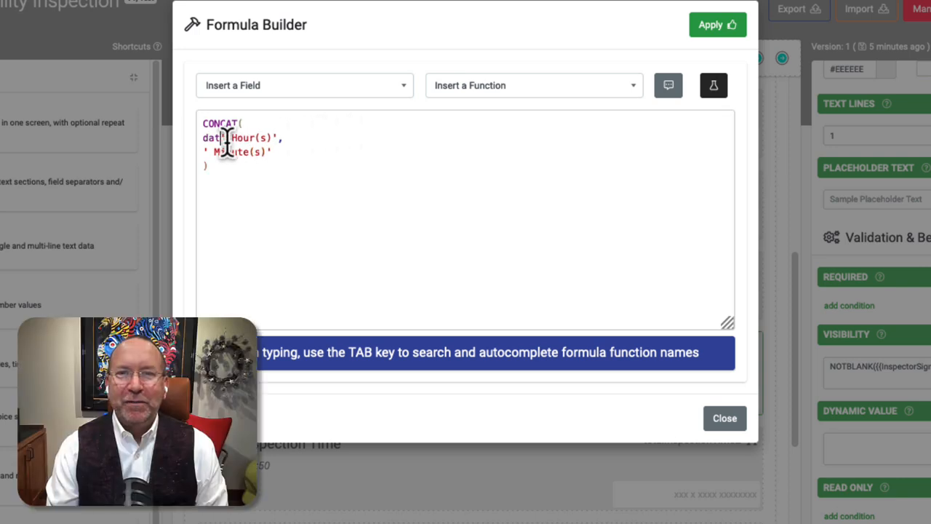
type("e")
key("Tab")
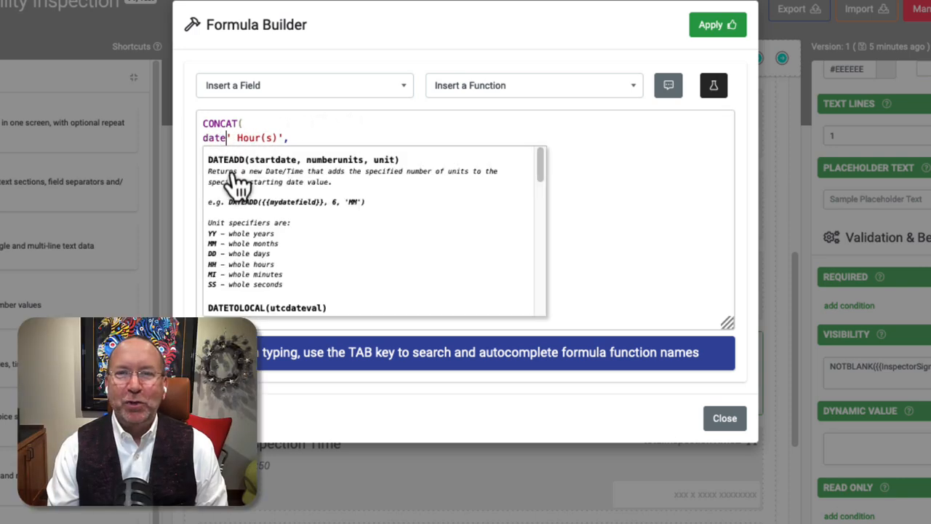
scroll(240, 230, "down", 3)
scroll(247, 237, "down", 3)
scroll(250, 240, "up", 1)
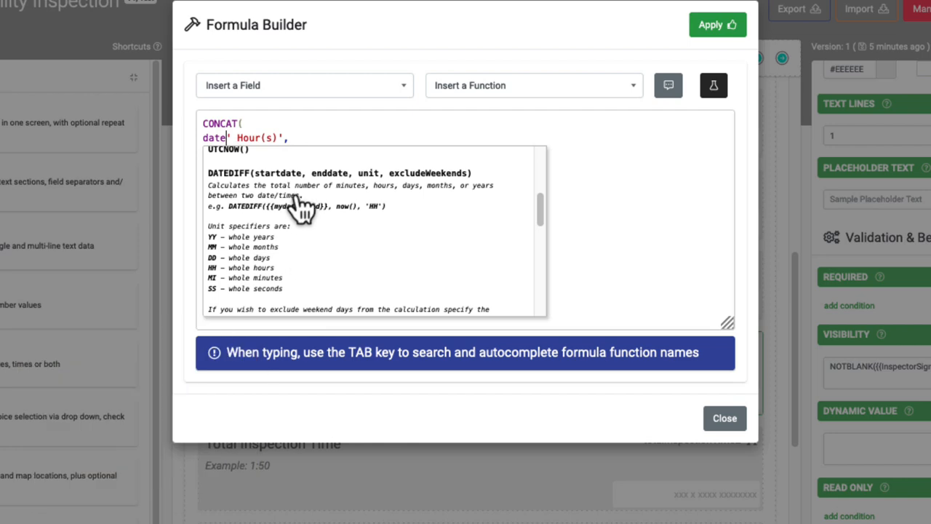
left_click(299, 203)
- Replace DATEDIFF's start date with the timeIn field and its end date with the timeOut field
left_click_drag(306, 138, 254, 124)
key("BackSpace")
left_click(404, 85)
type("time")
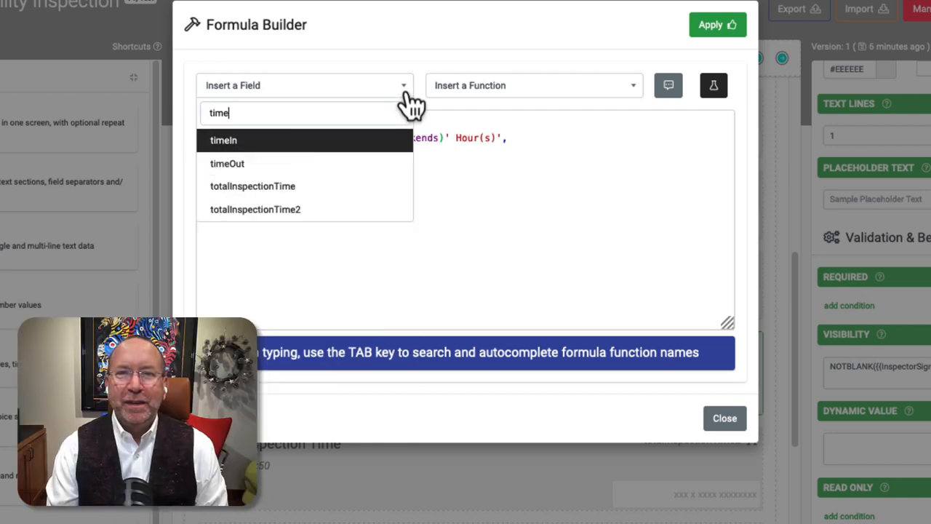
left_click(278, 138)
left_click_drag(364, 137, 327, 138)
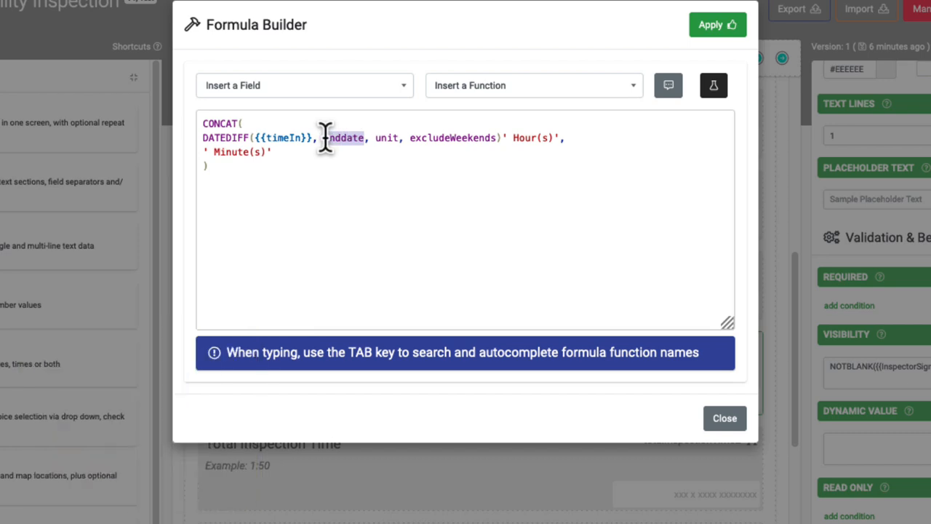
key("BackSpace")
left_click(404, 89)
type("time")
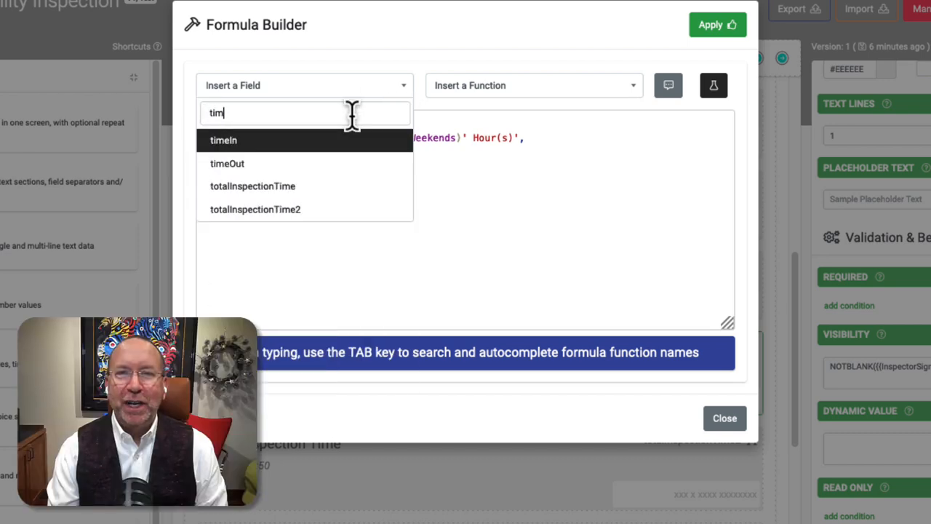
left_click(291, 162)
- Set the DATEDIFF unit to 'HH' and remove the excludeWeekends argument, separating the function from ' Hour(s)' with a comma
left_click_drag(421, 138, 400, 138)
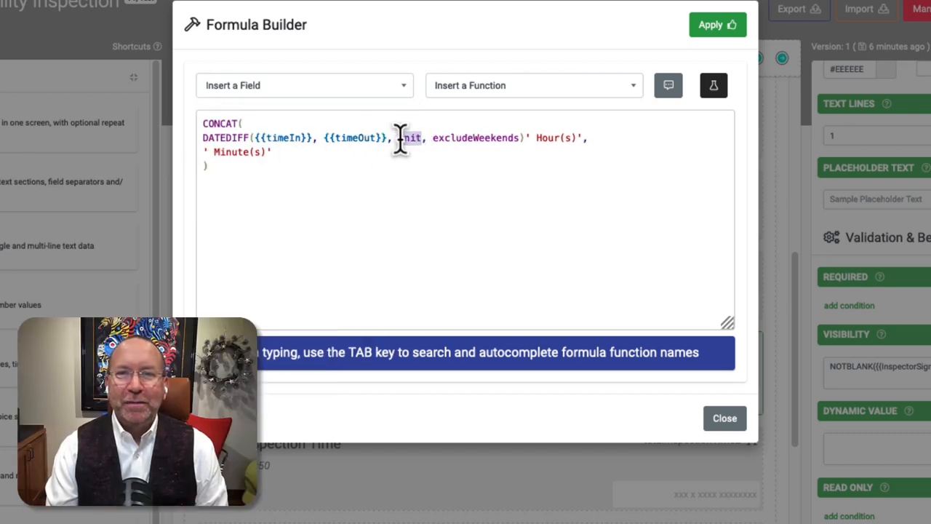
type("'HH")
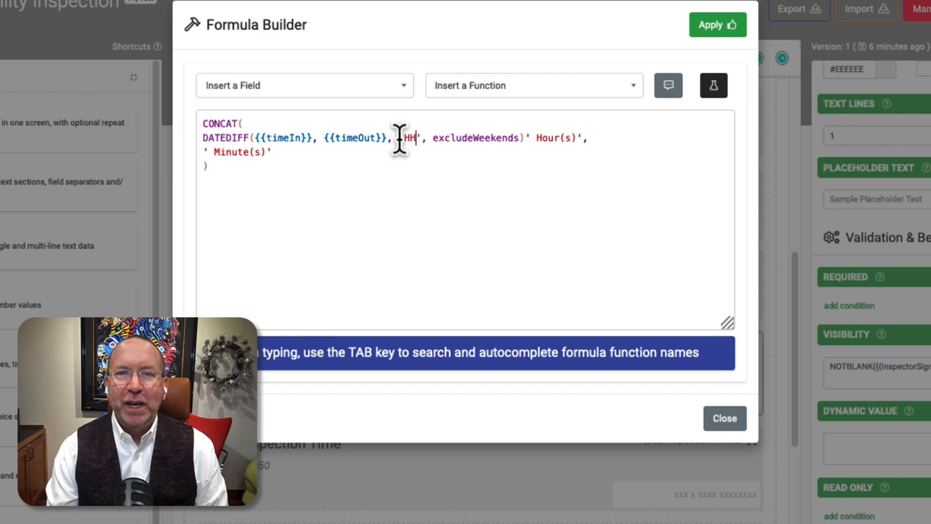
key("shift+Right")
key("shift+Right")
key("shift+Right")
key("shift+Right")
key("shift+Right")
key("shift+Right")
key("shift+Right")
key("shift+Right")
key("shift+Right")
key("shift+Right")
key("shift+Right")
key("shift+Right")
key("shift+Right")
key("shift+Right")
key("shift+Right")
key("Delete")
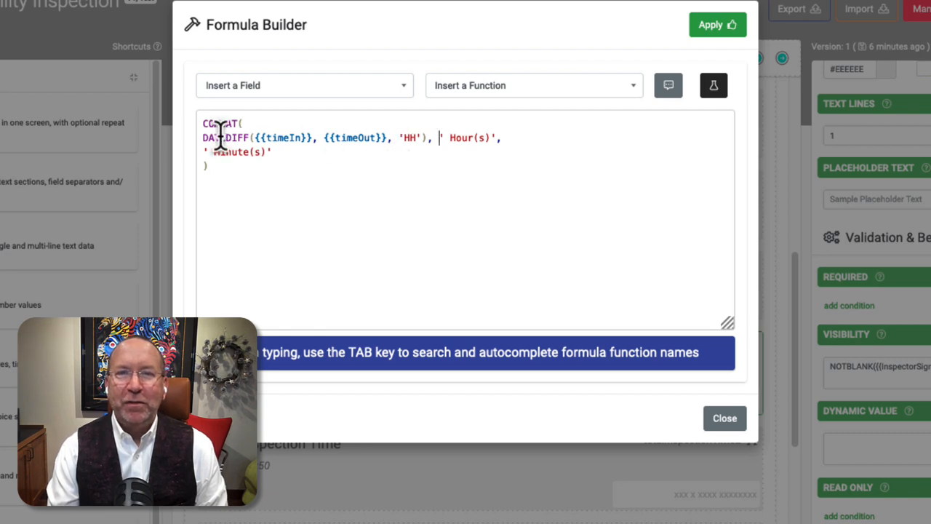
- Wrap the hours DATEDIFF in FLOOR and FORMAT-NUM with format '0', and add a trailing space to the ' Hour(s) ' text
type("FLOOR(")
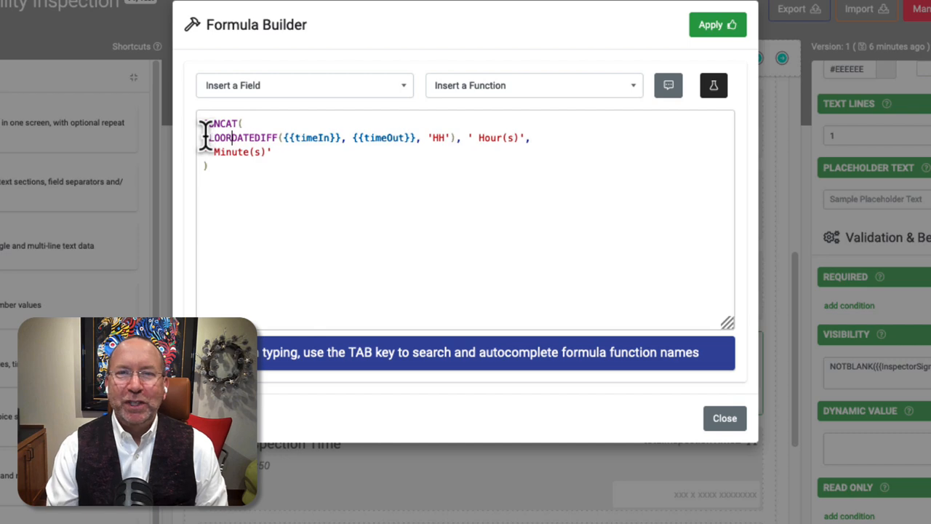
left_click(466, 139)
type(")")
left_click(203, 138)
type("FORMAT-NUM")
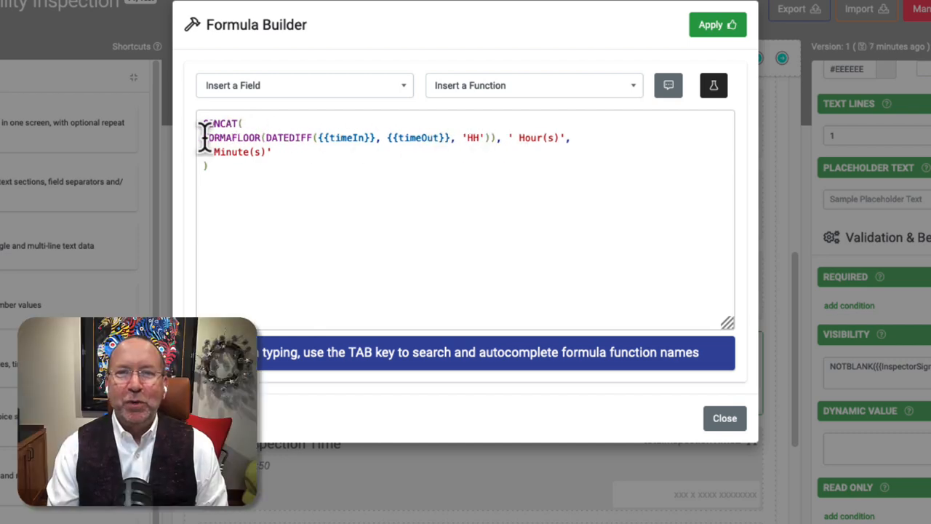
type("(")
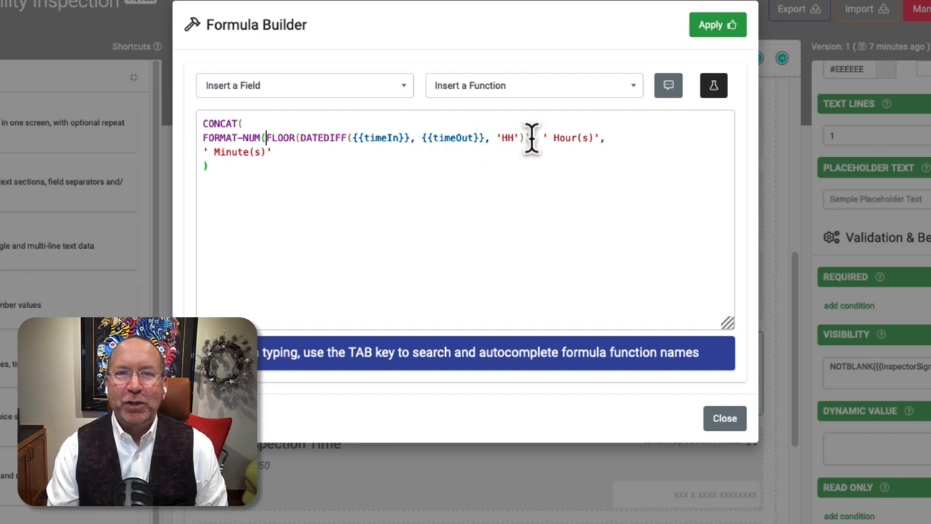
type(", '0'), '")
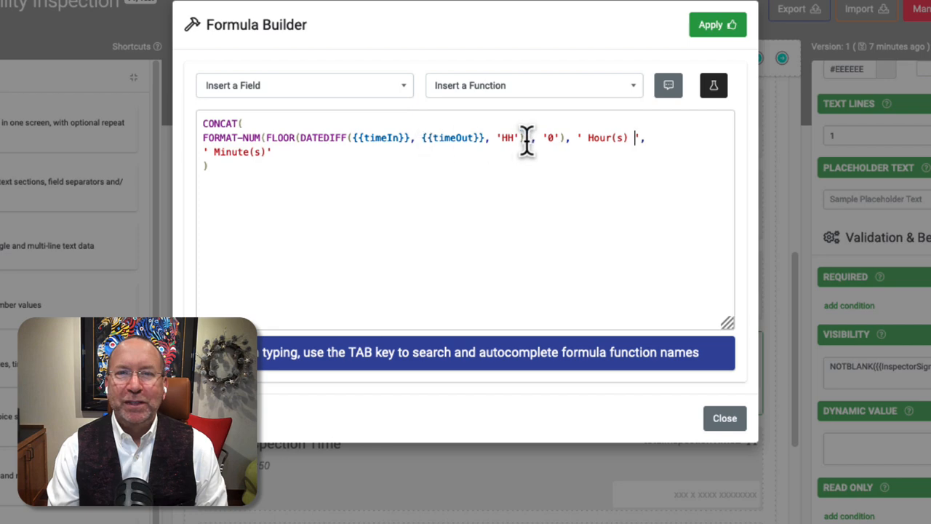
- Copy the DATEDIFF expression in front of the ' Minute(s)' text, separated by a comma
left_click_drag(524, 138, 304, 139)
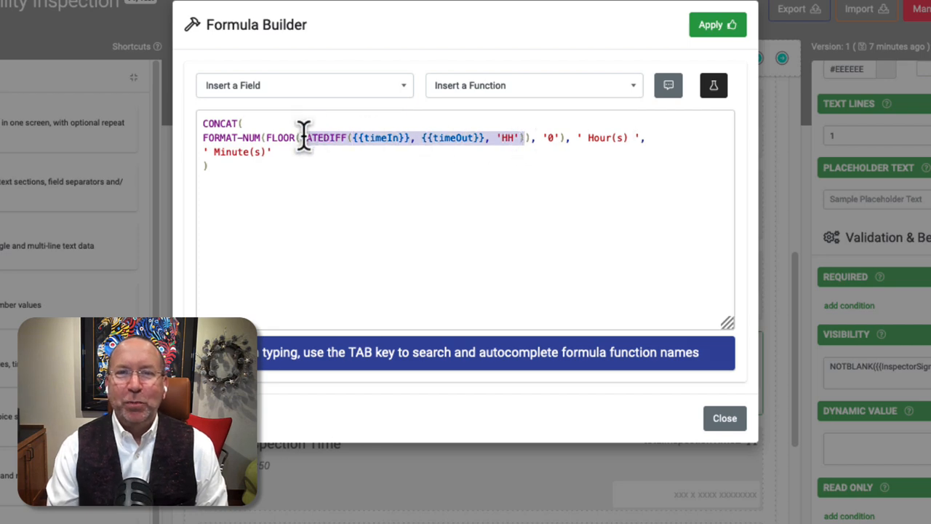
key("ctrl+c")
left_click(203, 152)
key("ctrl+v")
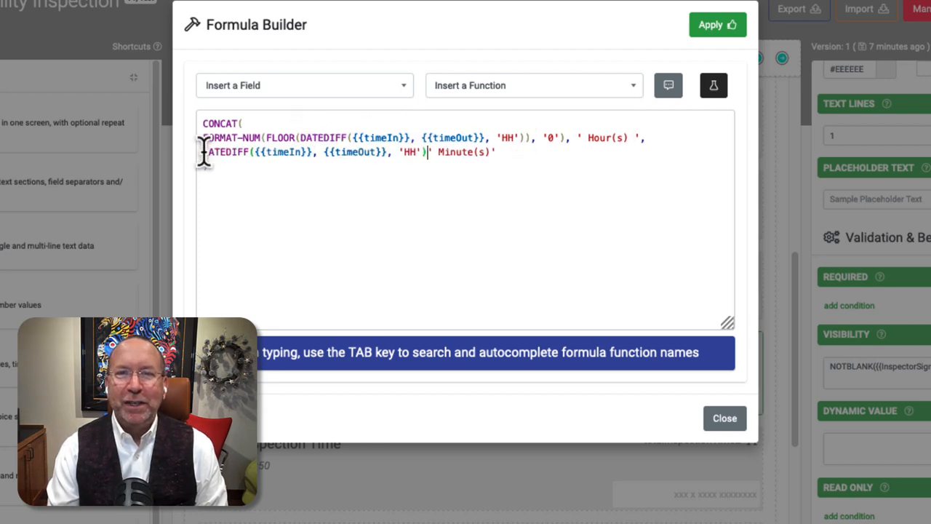
type(",")
- Change the second DATEDIFF's unit to 'MI' and add MOD 60 after it
mouse_move(249, 151)
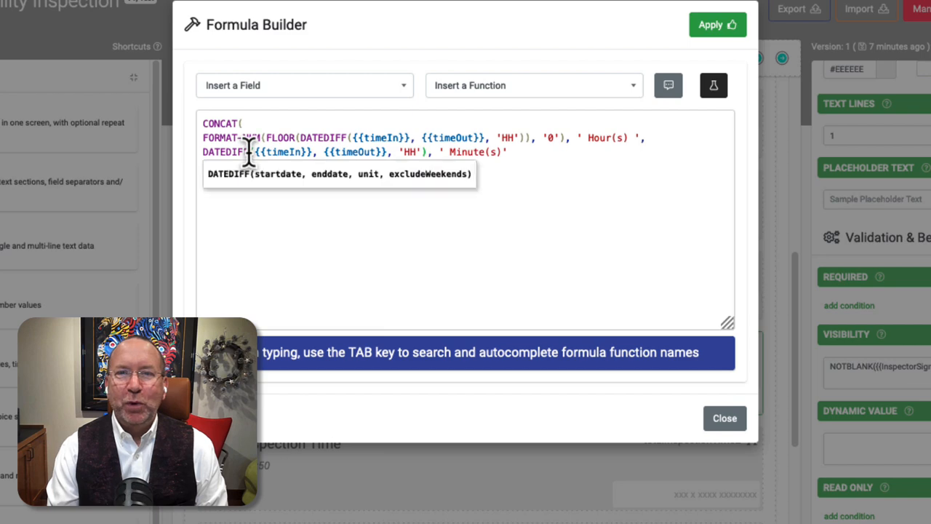
mouse_move(248, 168)
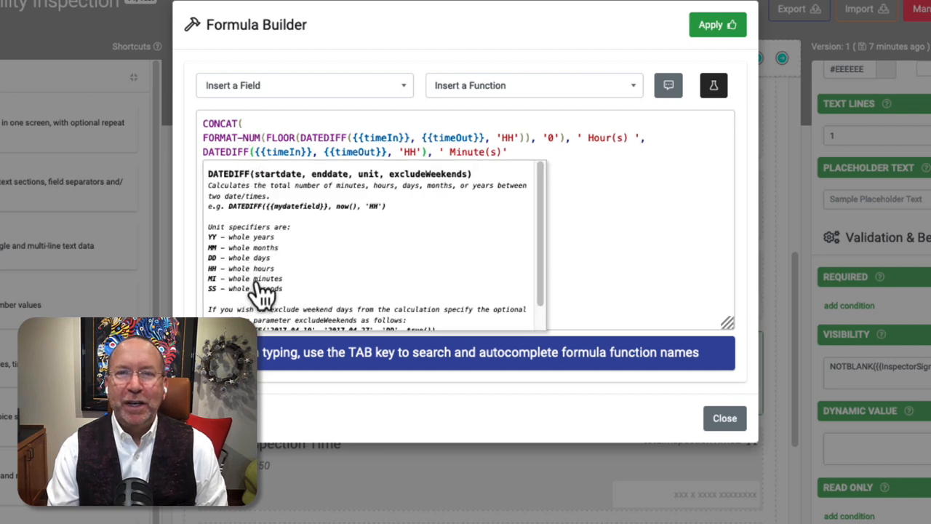
double_click(412, 151)
type("M'")
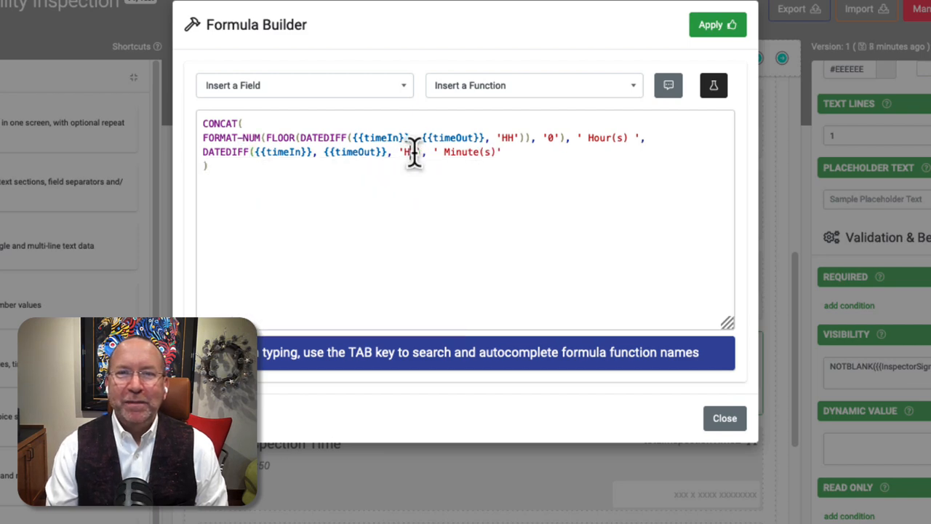
type(")")
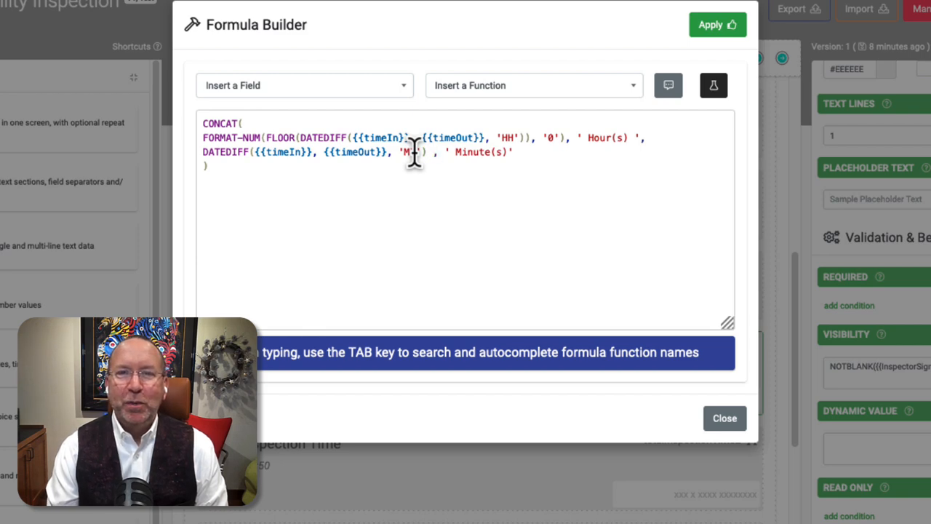
type(" MOD 60")
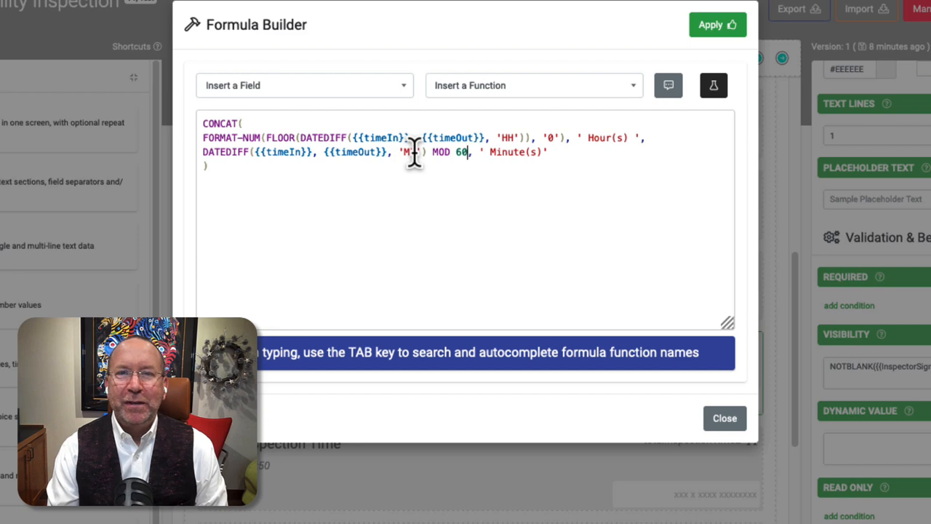
- Wrap the minutes expression in ROUND with 0 decimals and apply the finished formula
left_click(204, 152)
type("ROUND(")
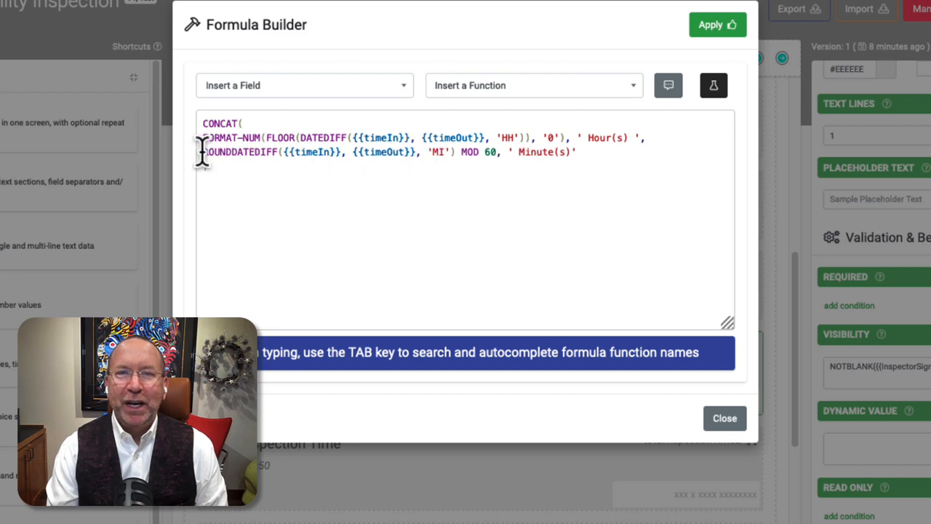
left_click(502, 153)
type(", 0")
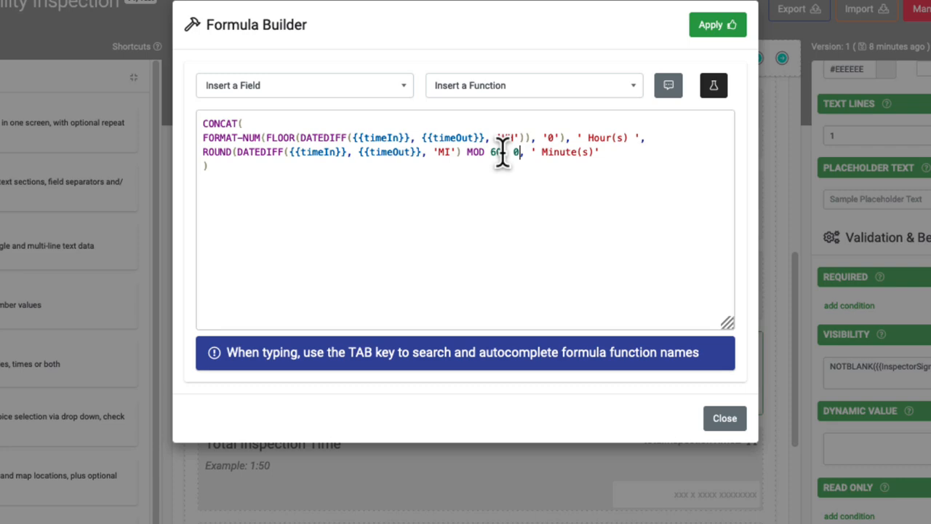
type(")")
left_click(704, 27)
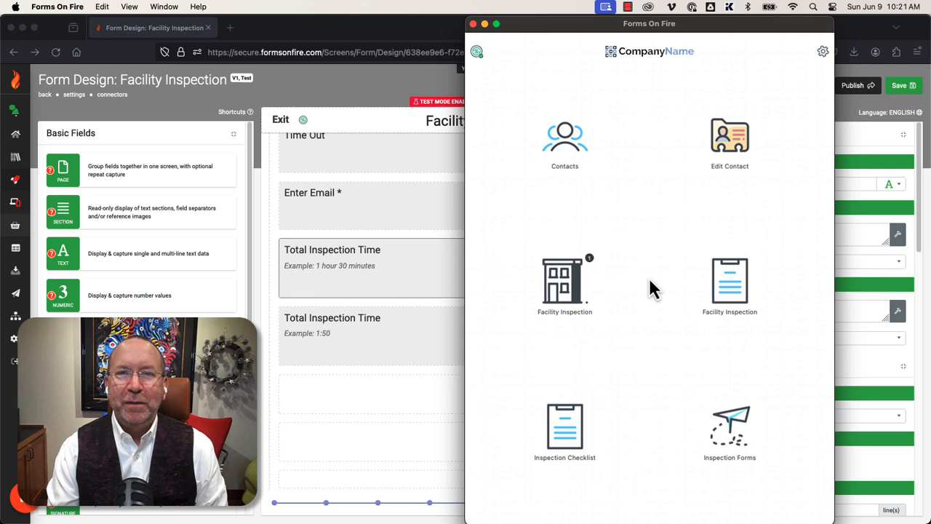
- Open the Facility Inspection test form in the Forms On Fire app and draw an inspector signature on its Complete page
left_click(724, 282)
left_click(727, 73)
left_click_drag(559, 285, 716, 260)
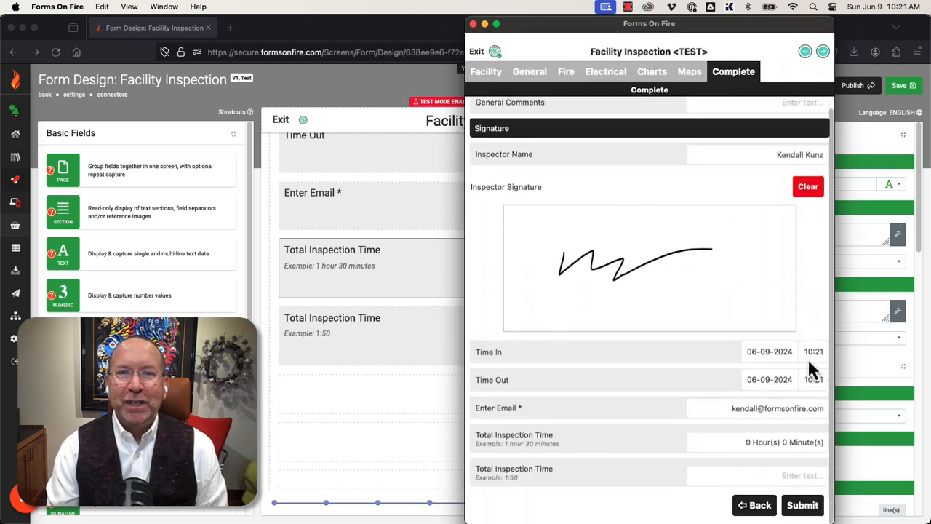
- Set the Time Out time to 11:26 AM in the Facility Inspection test form
left_click(757, 437)
left_click(712, 467)
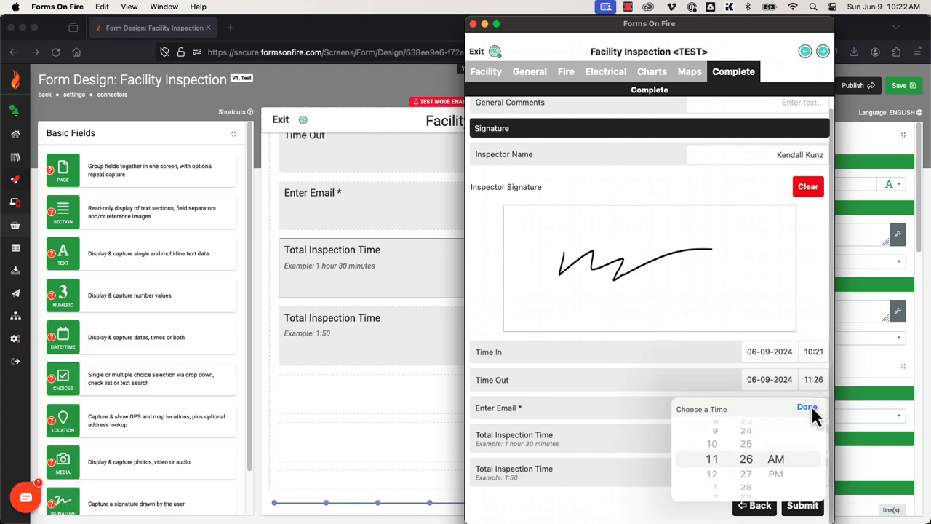
left_click(809, 405)
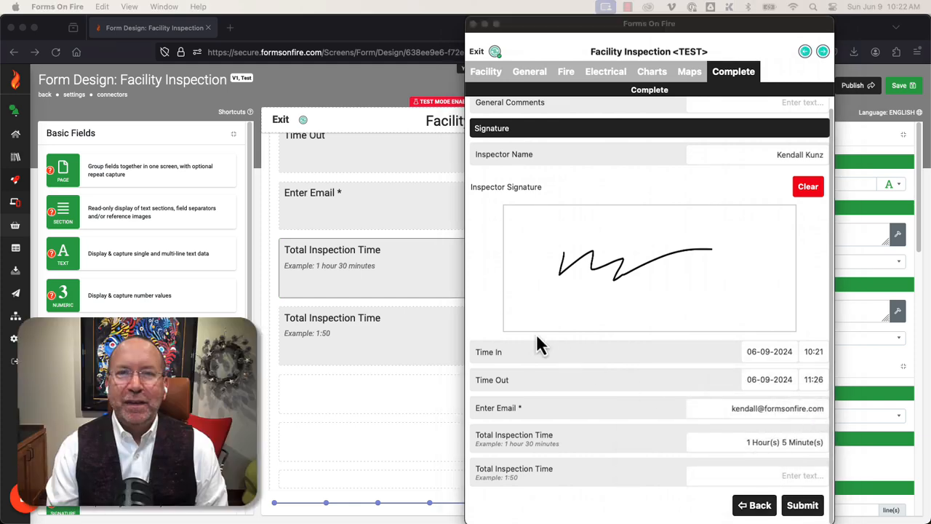
- In the form designer, start a CONCAT dynamic value formula containing ':' for the second Total Inspection Time field (Example: 1:50)
left_click(450, 288)
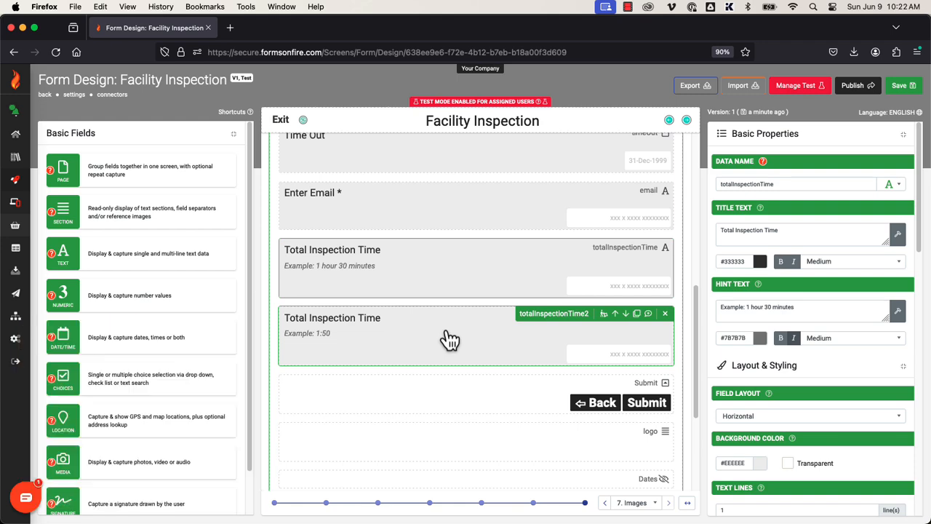
left_click(450, 339)
scroll(804, 354, "down", 10)
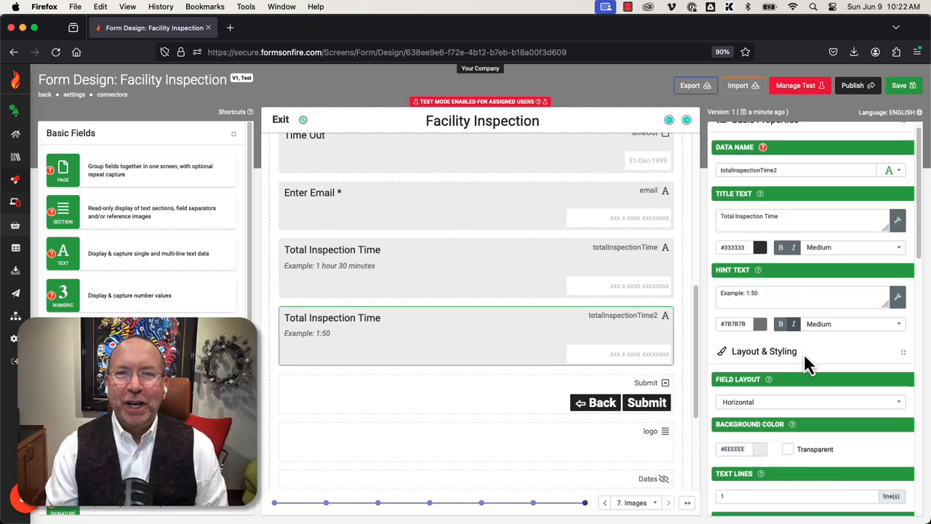
left_click(898, 333)
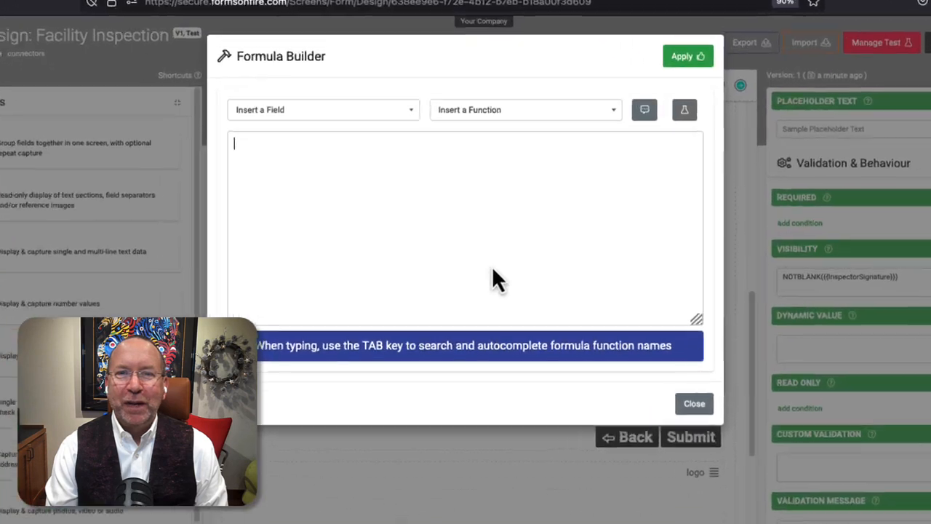
type("CONCAT( ")
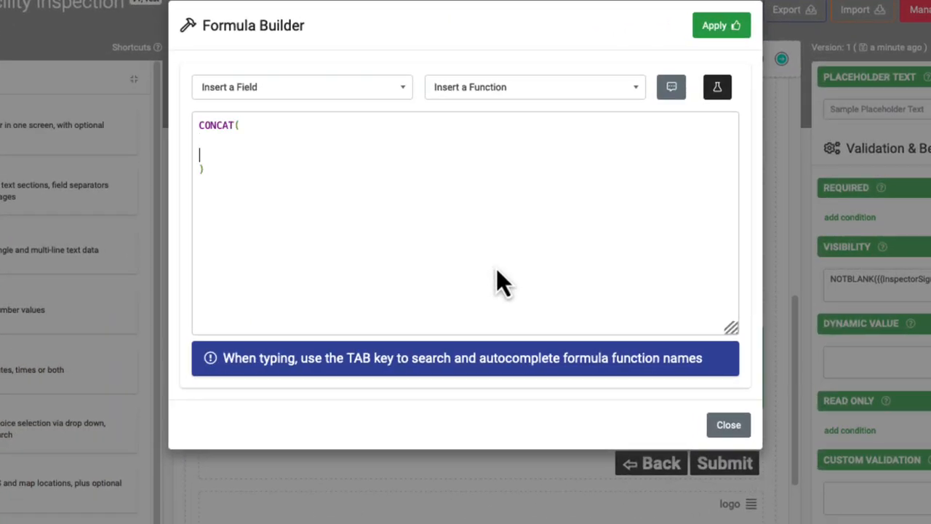
type("':',")
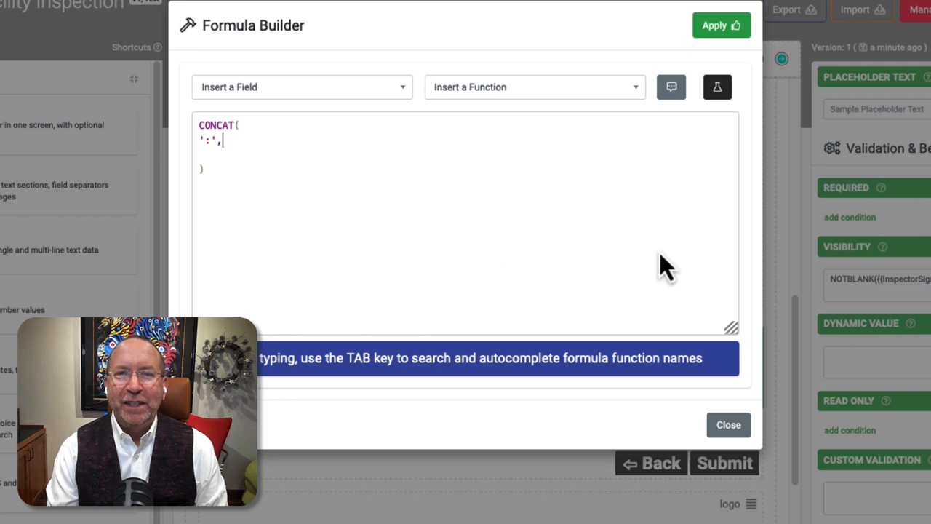
- Copy the FORMAT-NUM hours expression from the first Total Inspection Time field's formula and place it before ':' in the second field's formula
left_click(709, 27)
left_click(523, 218)
left_click(929, 324)
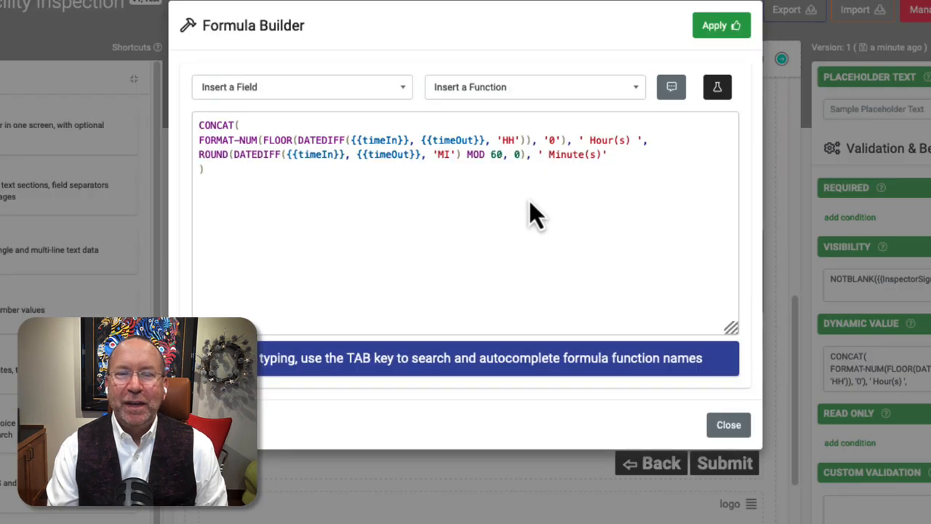
left_click_drag(573, 141, 197, 135)
key("ctrl+c")
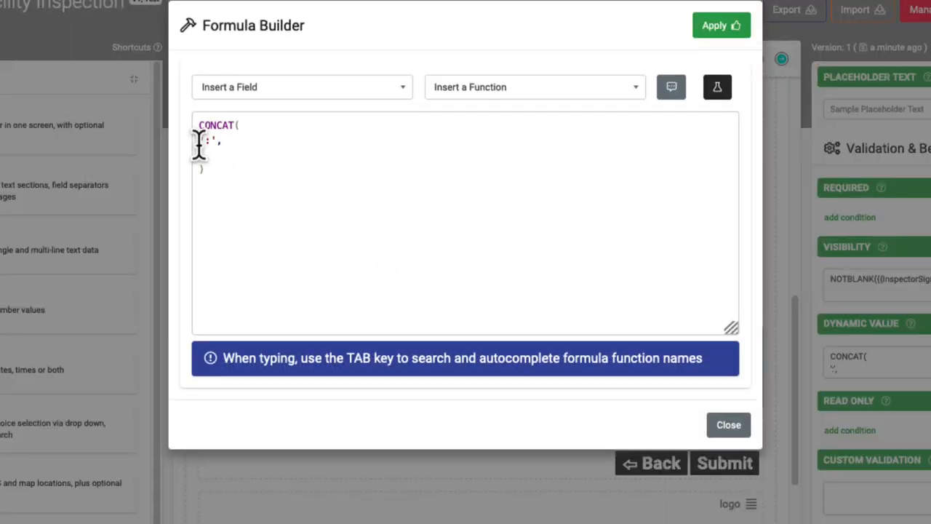
left_click(197, 131)
key("ctrl+v")
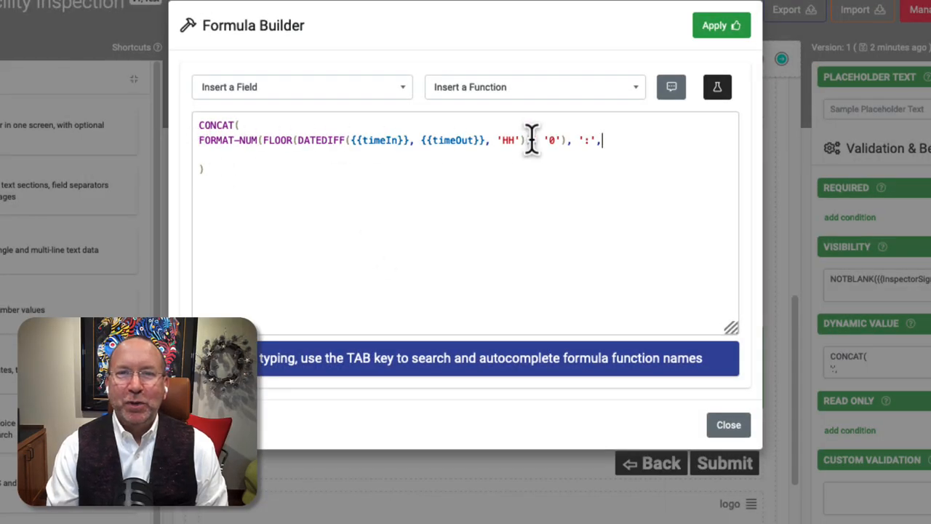
- Duplicate the DATEDIFF expression onto the formula's next line, change its unit to 'MI' and add MOD 60
left_click_drag(525, 140, 298, 139)
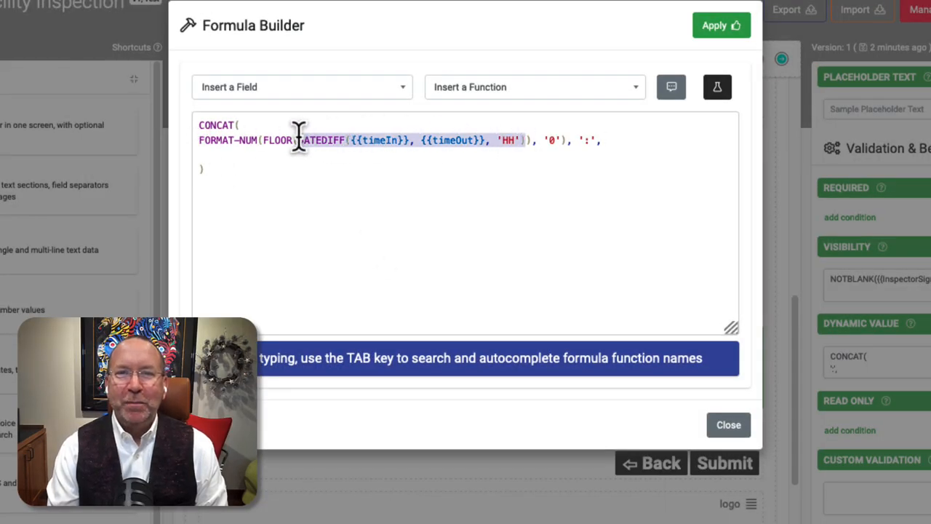
key("ctrl+c")
left_click(225, 152)
key("ctrl+v")
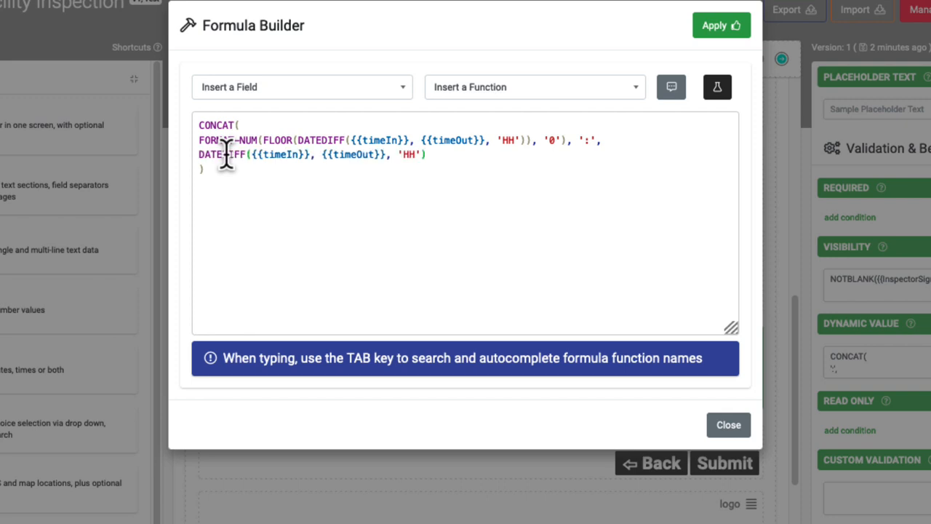
key("BackSpace")
key("BackSpace")
type("MI")
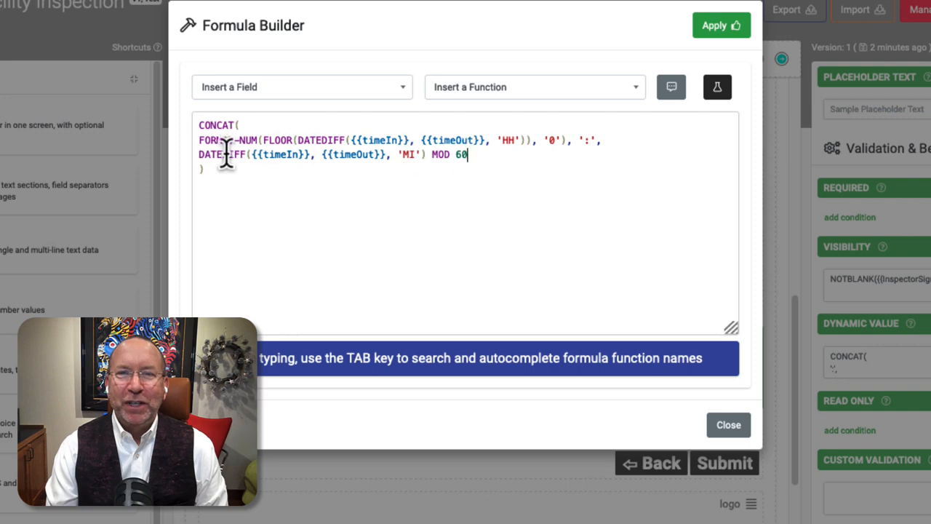
- Parenthesize the minutes expression, divide it with DIV 60, and multiply the parenthesized result by 100
left_click(200, 155)
type("(")
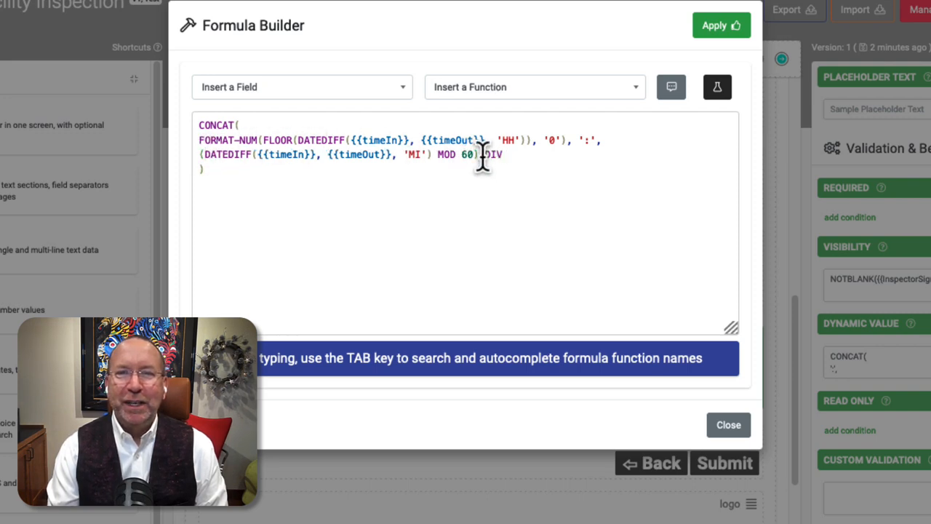
type("0)")
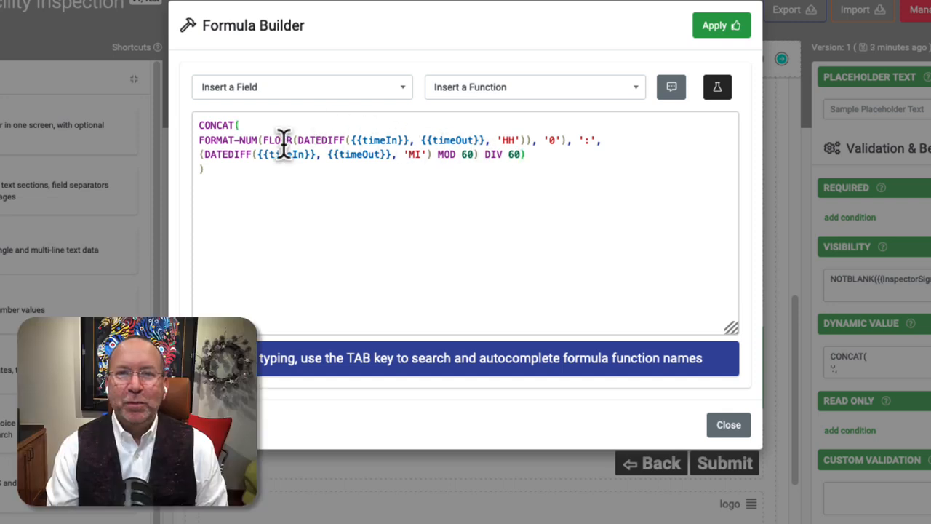
left_click(200, 155)
type("(")
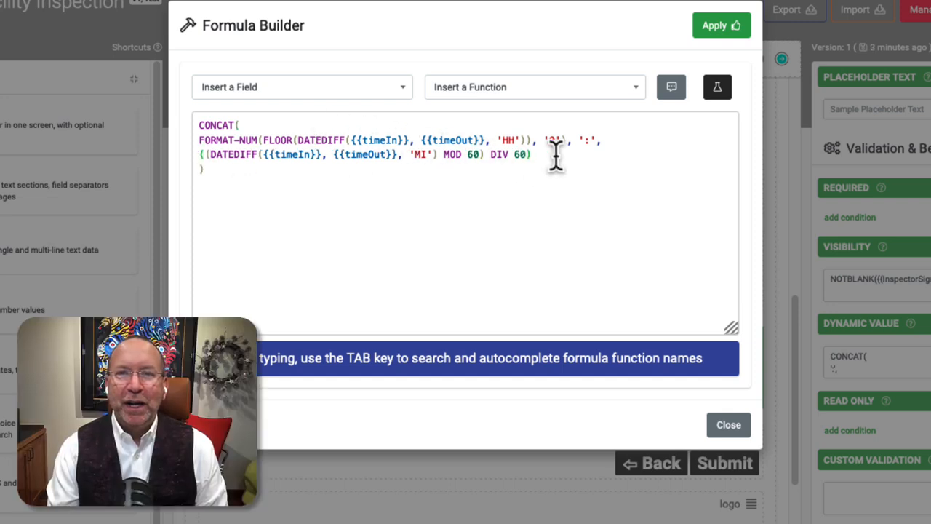
type(" * ")
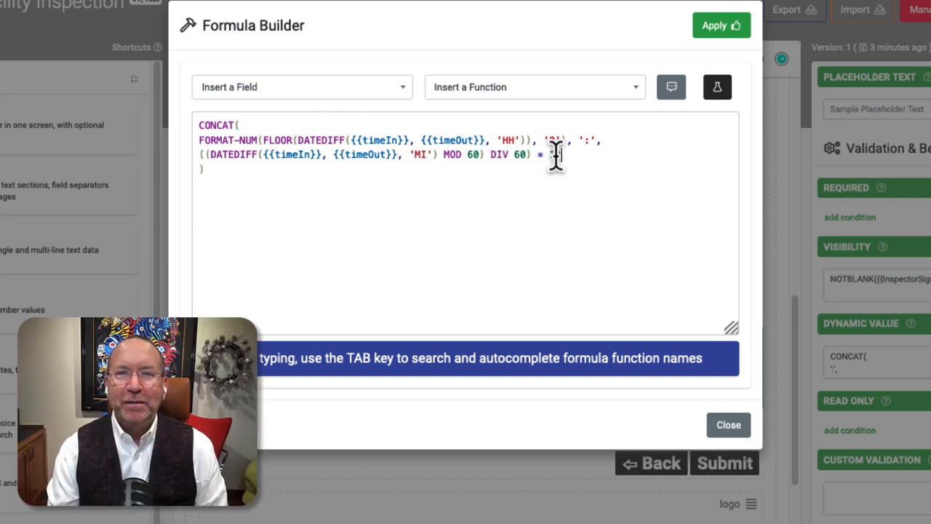
type("100")
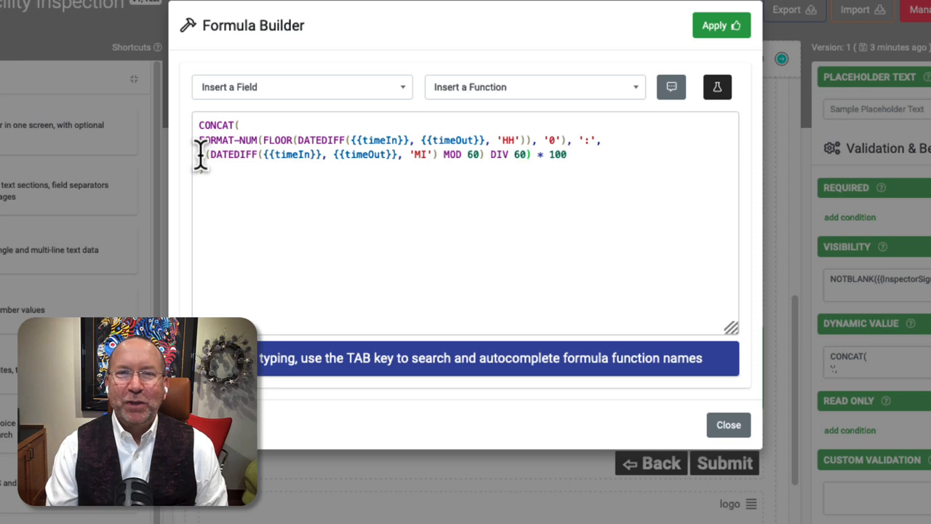
- Wrap the second line's calculation in ROUND with 0 decimals
left_click(200, 155)
type("ROUND(")
left_click(629, 155)
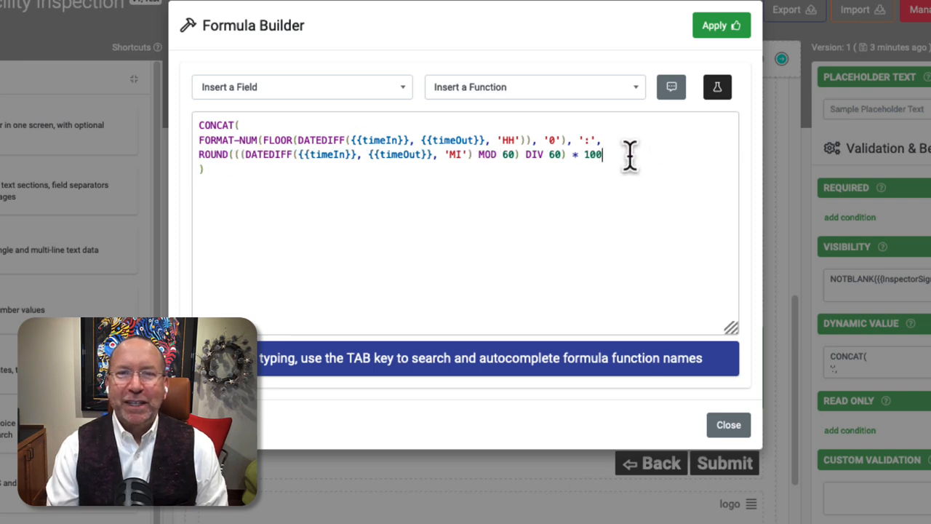
type(", 0")
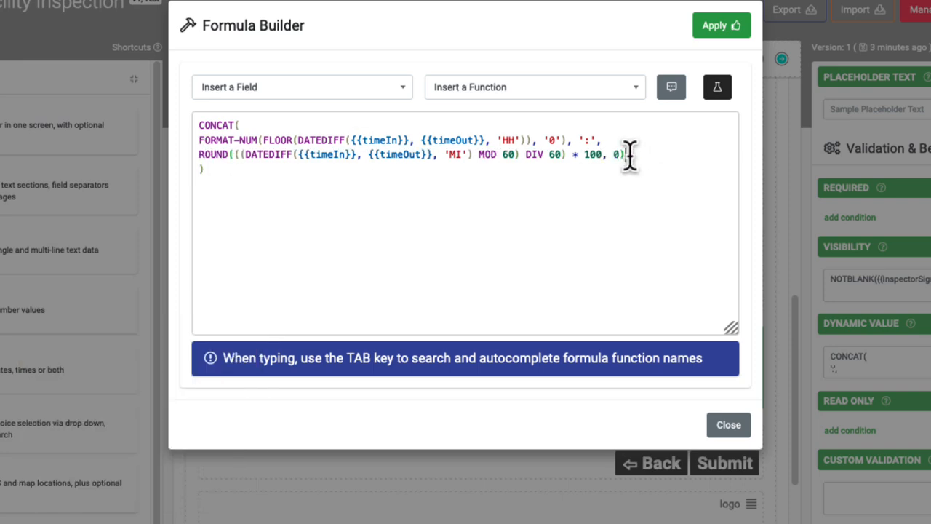
- Wrap the ROUND expression in FORMAT-NUM with the '00' format, apply the formula and save the form
key("Home")
type("FORMAT-")
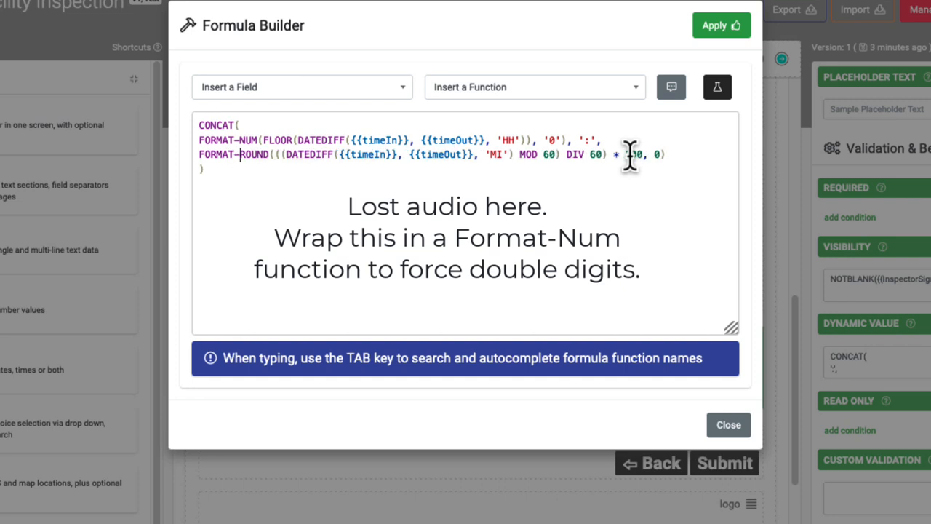
type("NUM(")
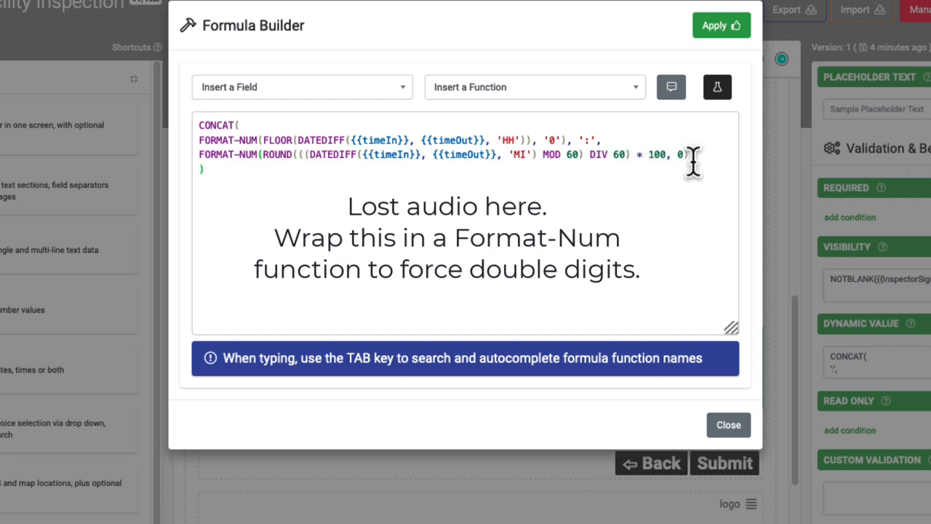
left_click(695, 155)
type("), '00')")
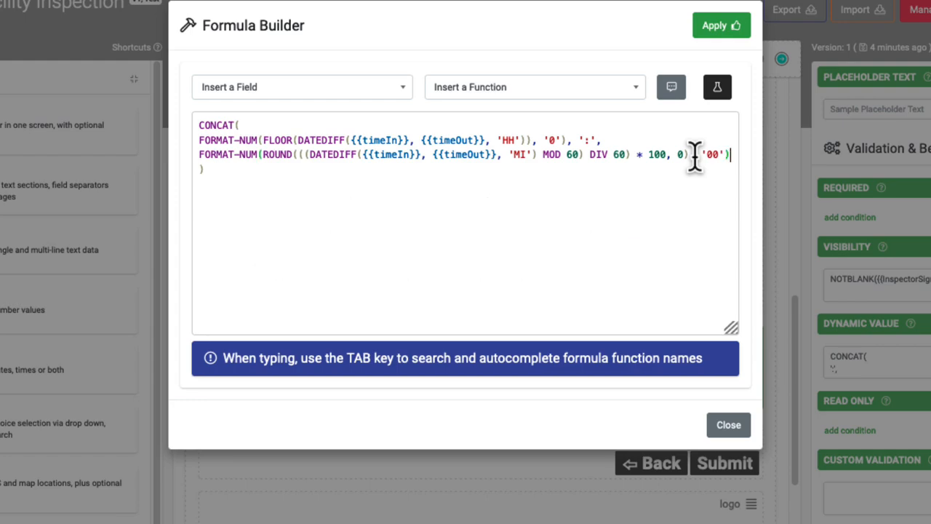
left_click(716, 33)
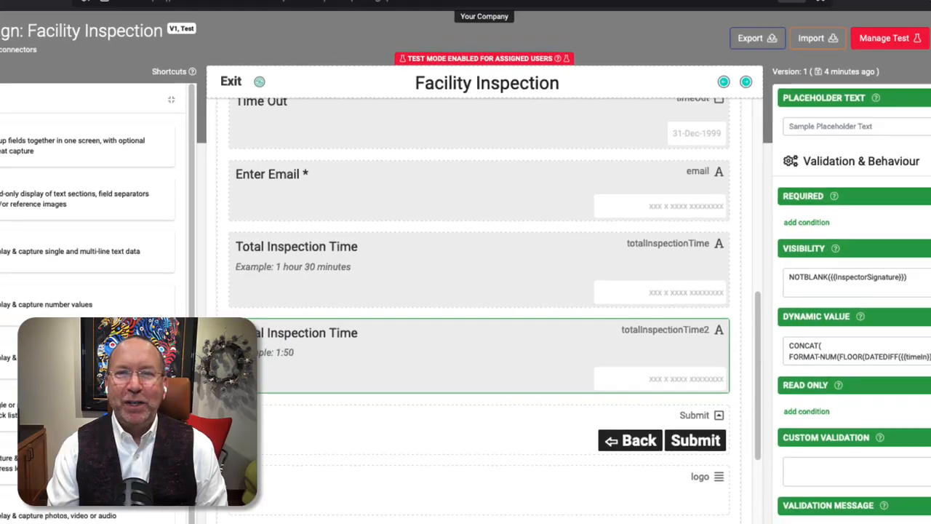
left_click(904, 90)
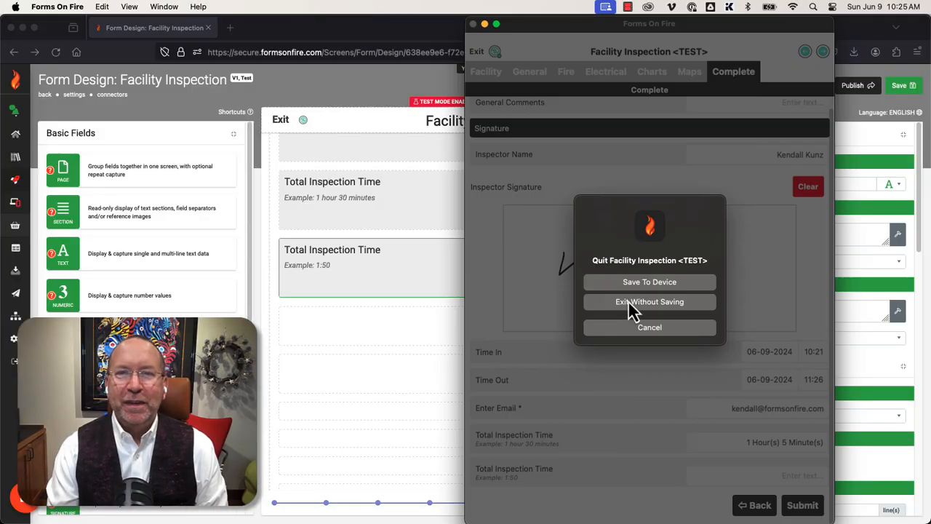
- In the Forms On Fire app, exit the open test form without saving, sync, and reopen the Facility Inspection form
left_click(630, 304)
left_click(670, 315)
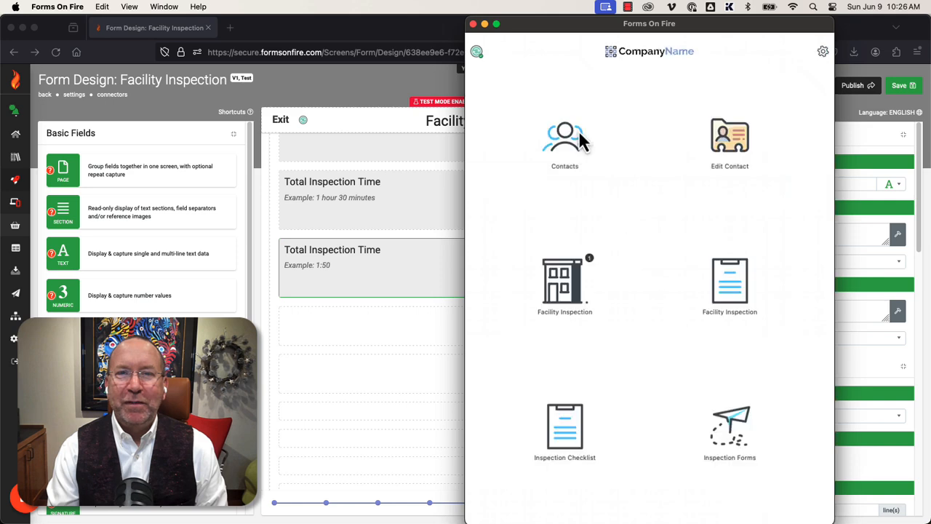
left_click(480, 55)
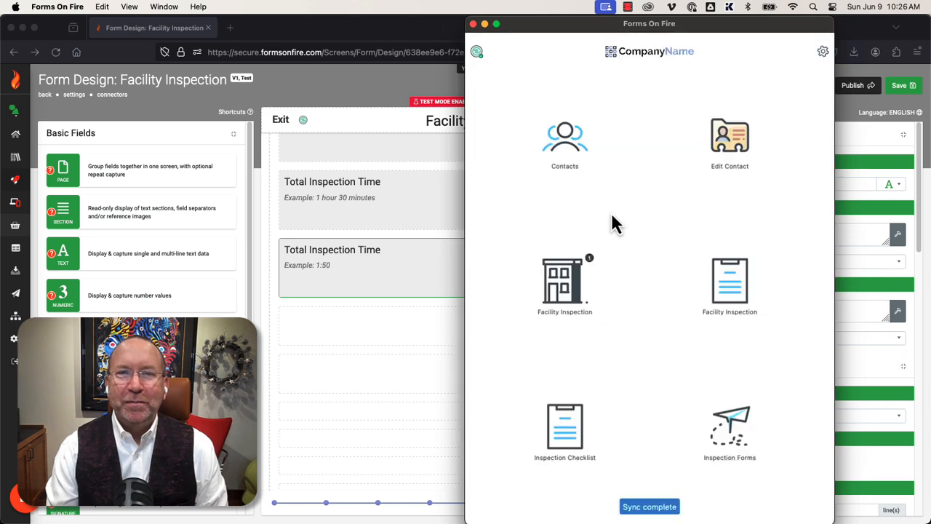
left_click(733, 288)
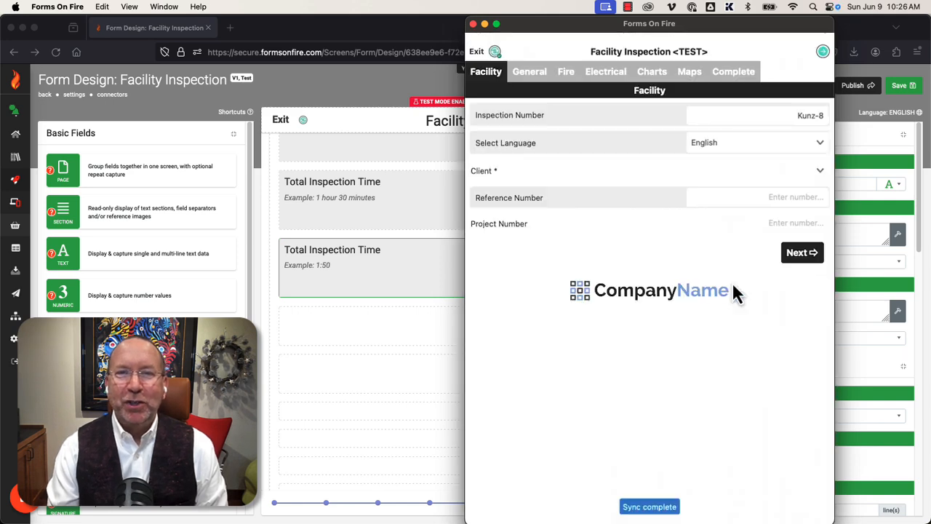
- Draw an inspector signature on the Complete page and set Time Out to 12:32 PM
left_click(737, 76)
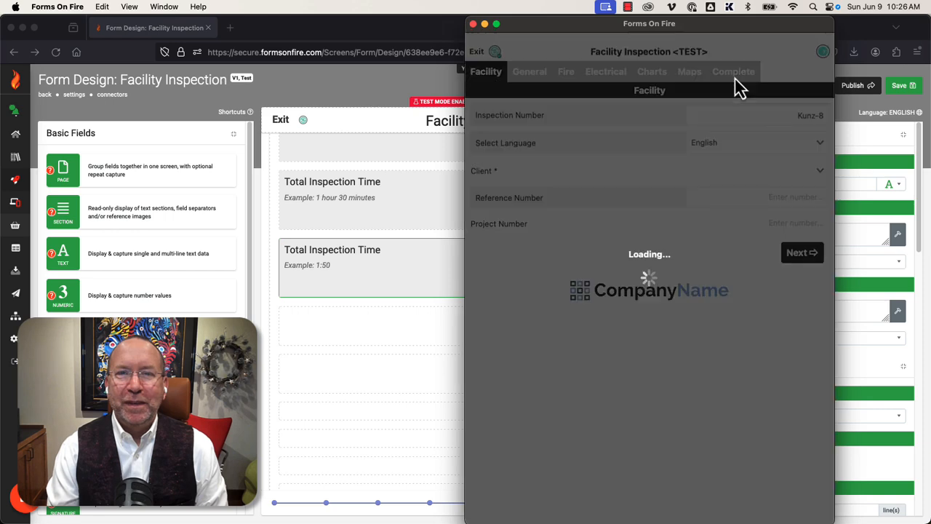
left_click_drag(546, 304, 761, 274)
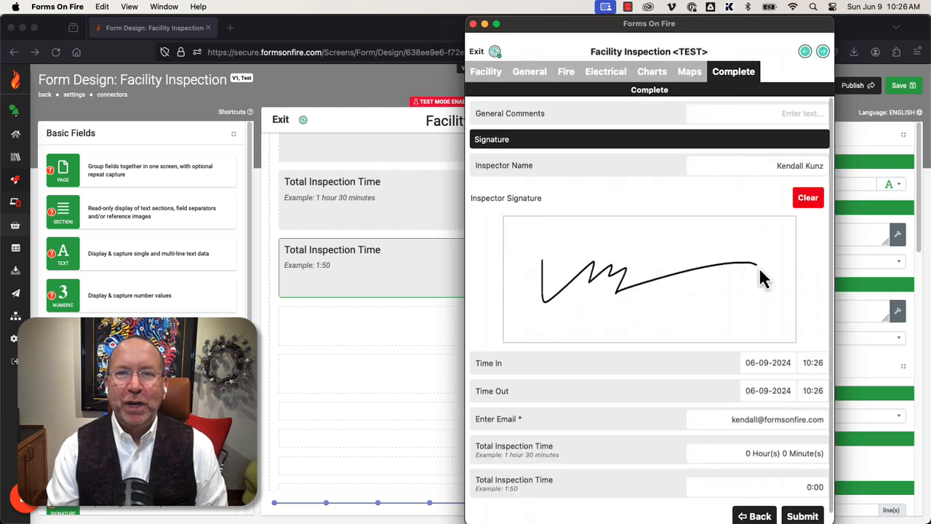
scroll(748, 360, "down", 1)
left_click(809, 380)
scroll(713, 458, "down", 2)
scroll(747, 459, "down", 6)
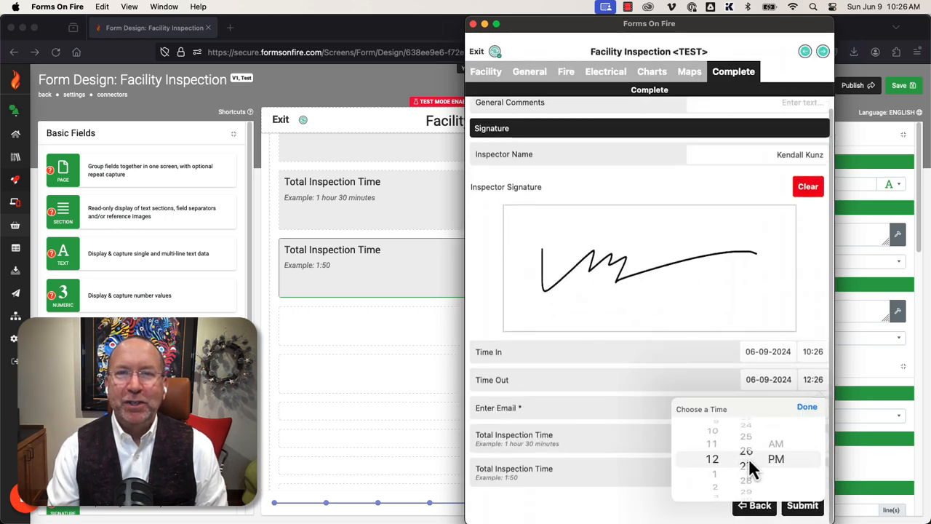
left_click(806, 406)
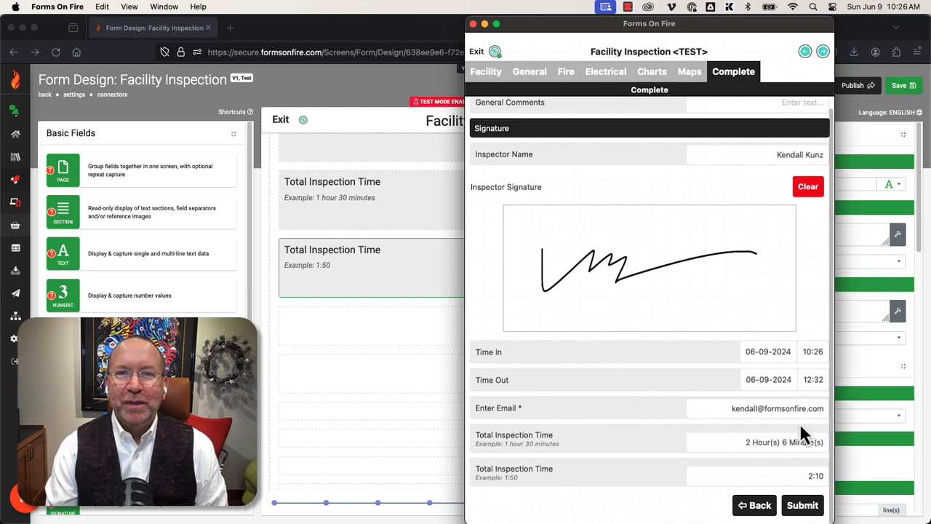
- Test the total time fields with Time Out set to 12:52 PM and to 12:56 PM
left_click(814, 385)
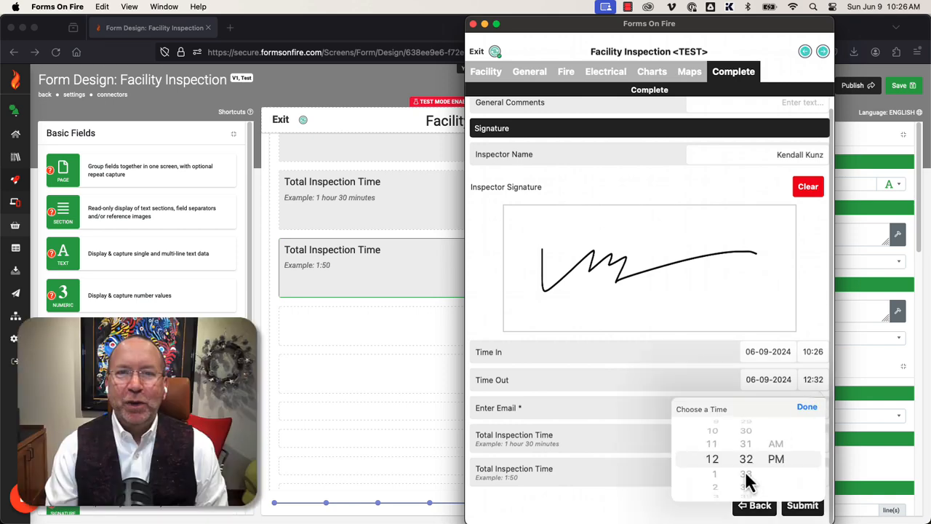
scroll(748, 466, "down", 10)
left_click(806, 407)
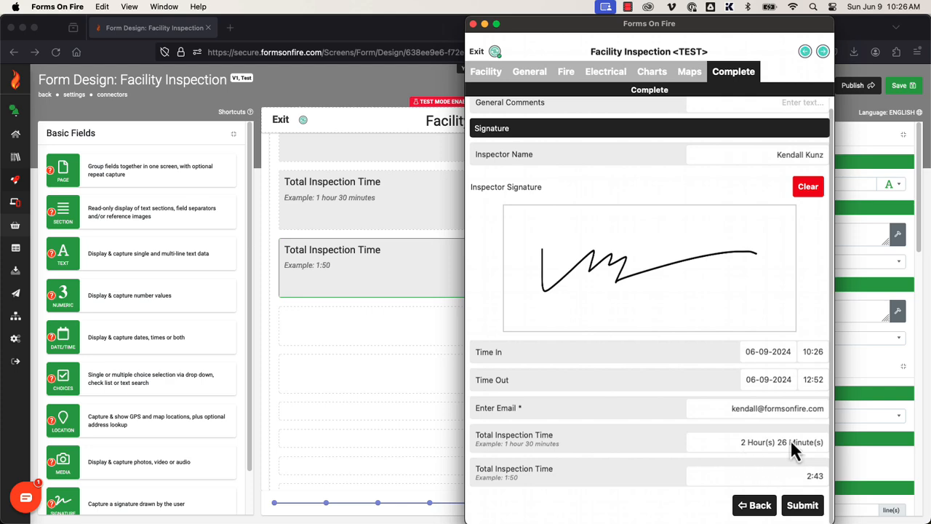
left_click(812, 386)
scroll(753, 430, "down", 3)
left_click(807, 406)
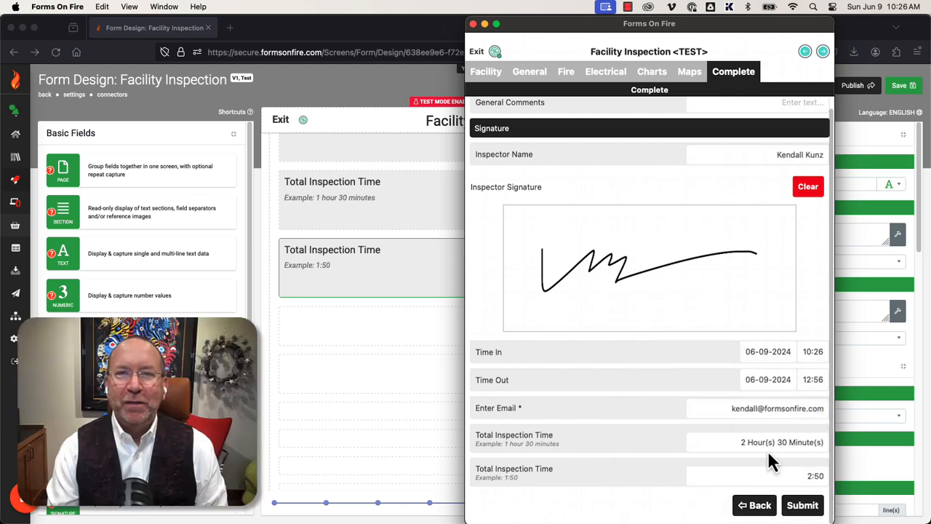